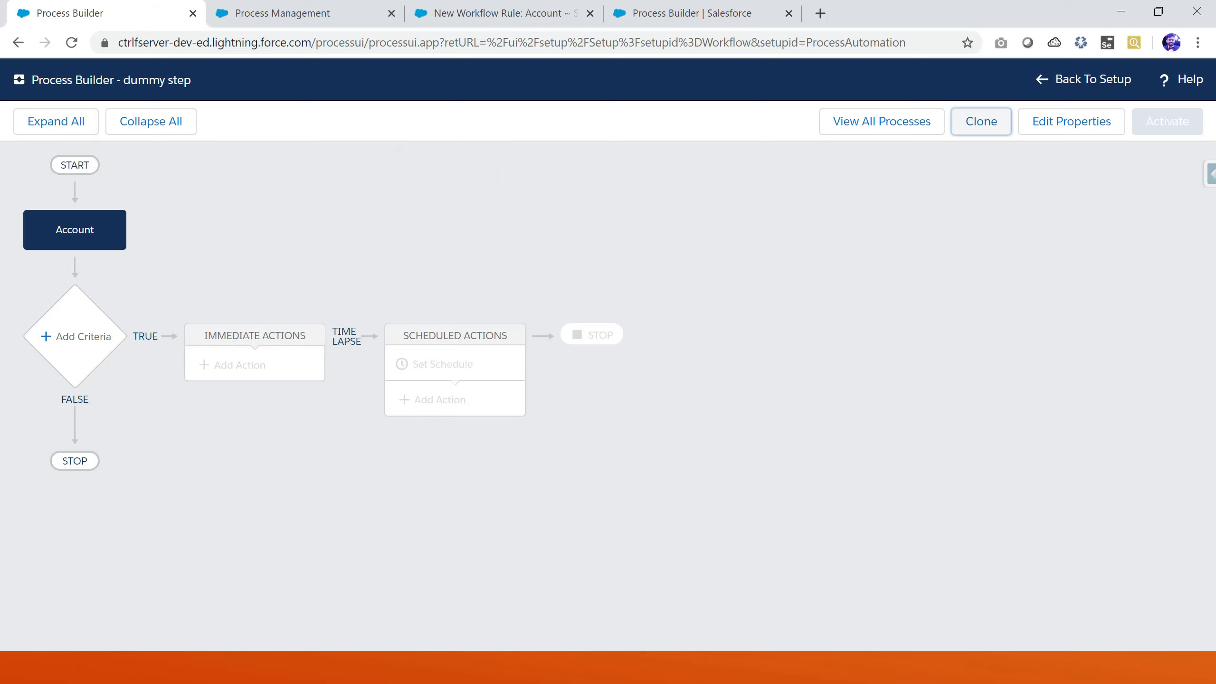
pyautogui.hotkey('alt', 'Tab')
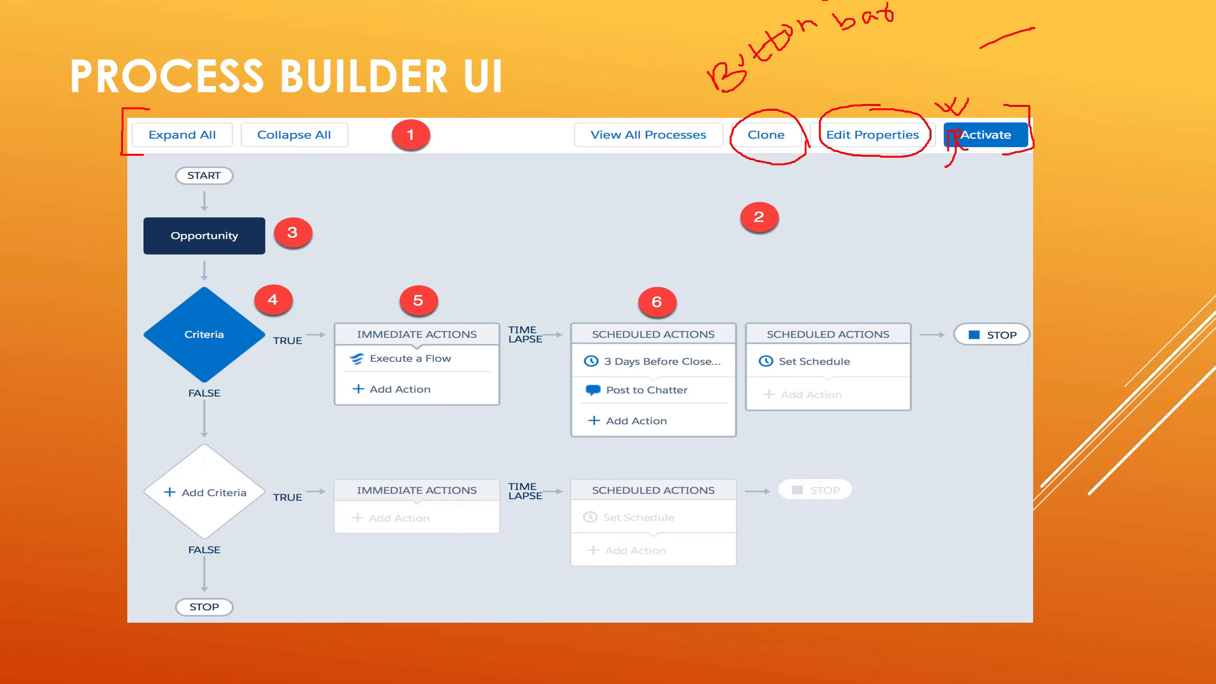
pyautogui.hotkey('alt', 'Tab')
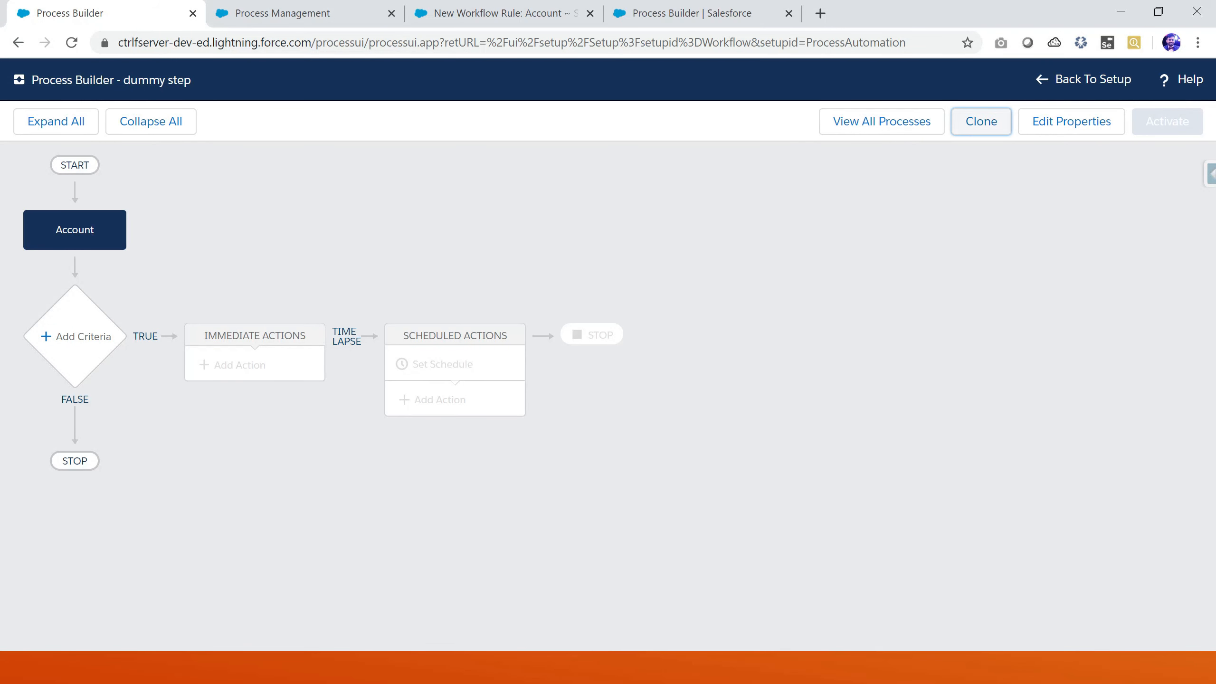
# Browse the process list, opening the dummy step and Create Order Summary Process canvases and expanding and collapsing their nodes
pyautogui.click(881, 121)
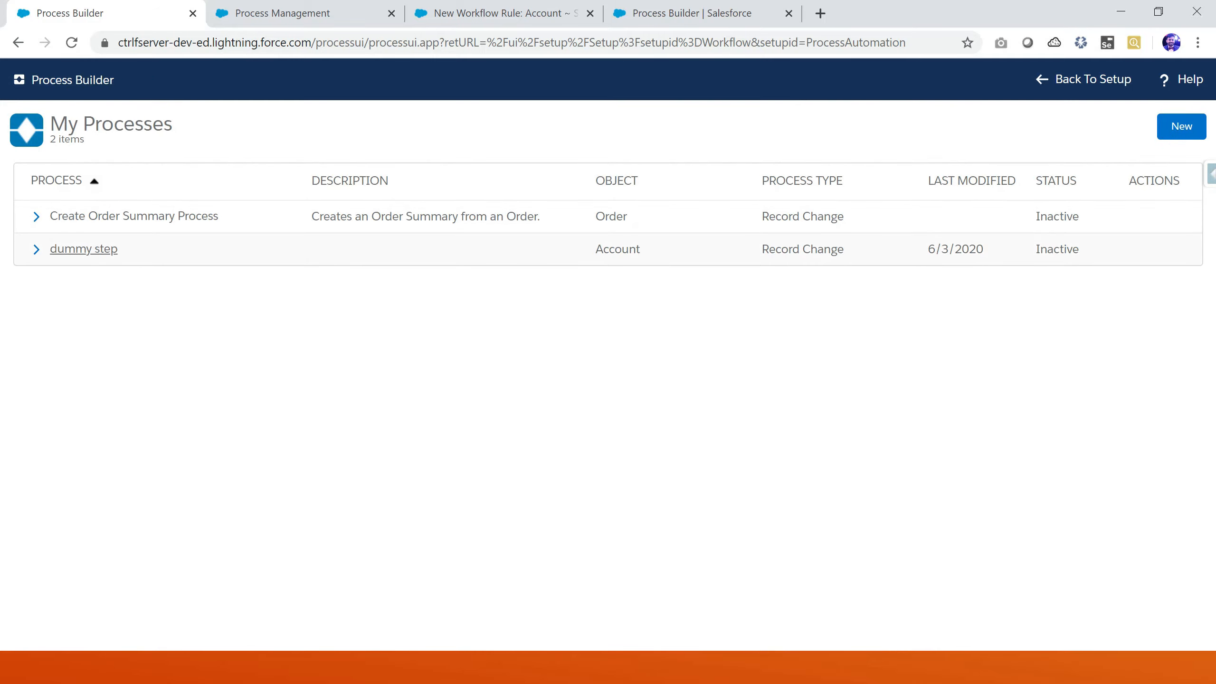
pyautogui.click(84, 248)
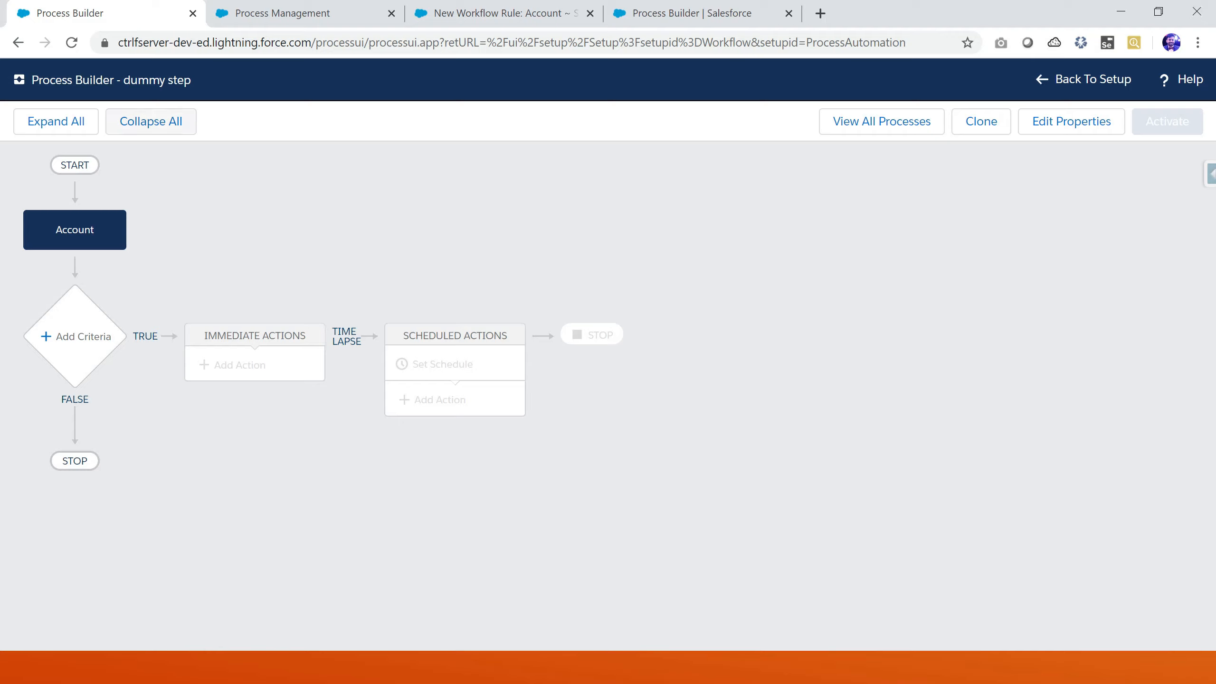
pyautogui.click(56, 122)
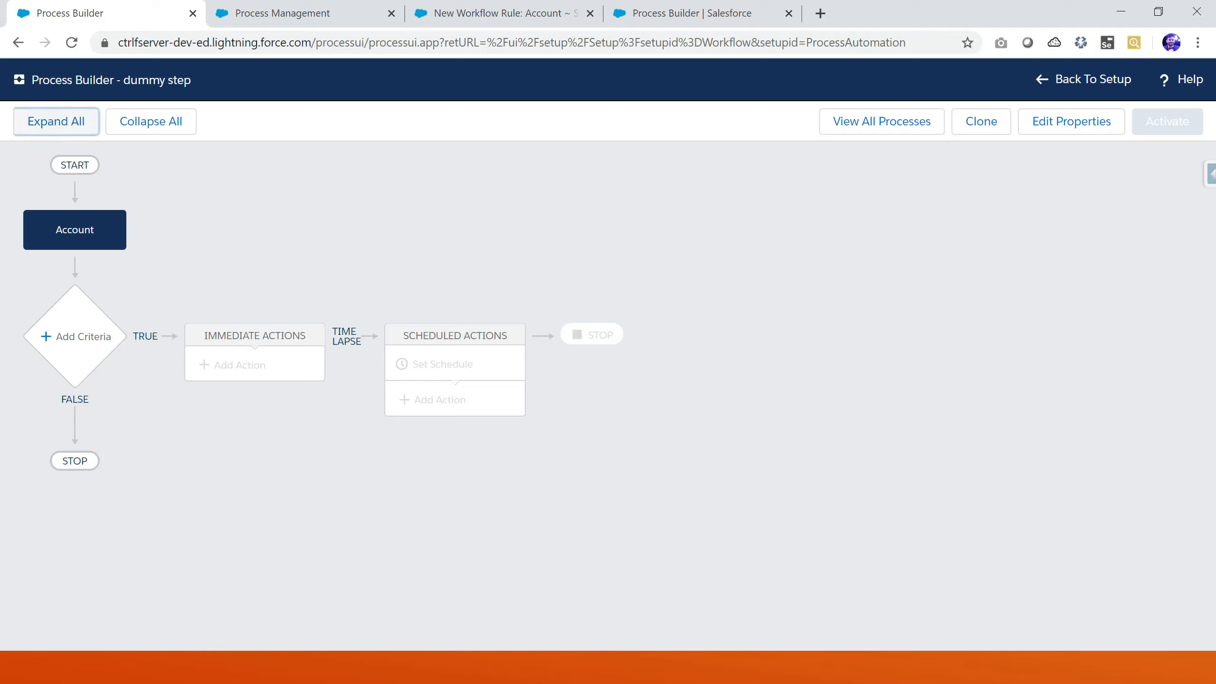
pyautogui.click(881, 121)
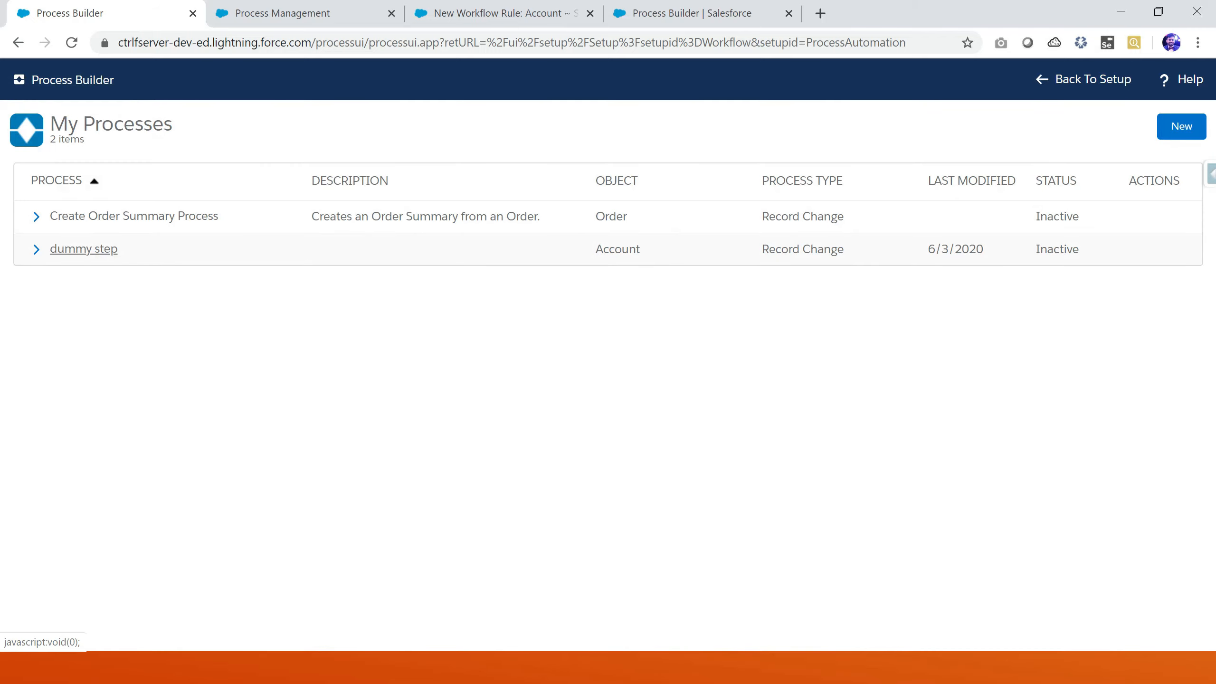
pyautogui.click(83, 249)
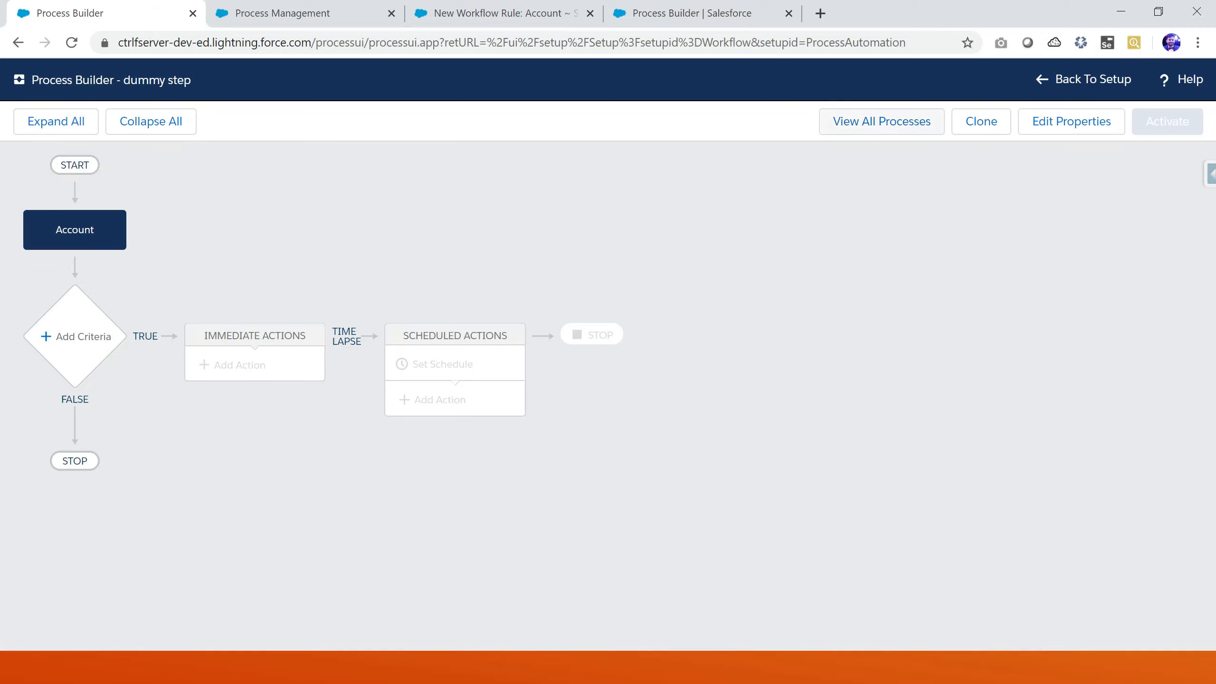
pyautogui.click(881, 122)
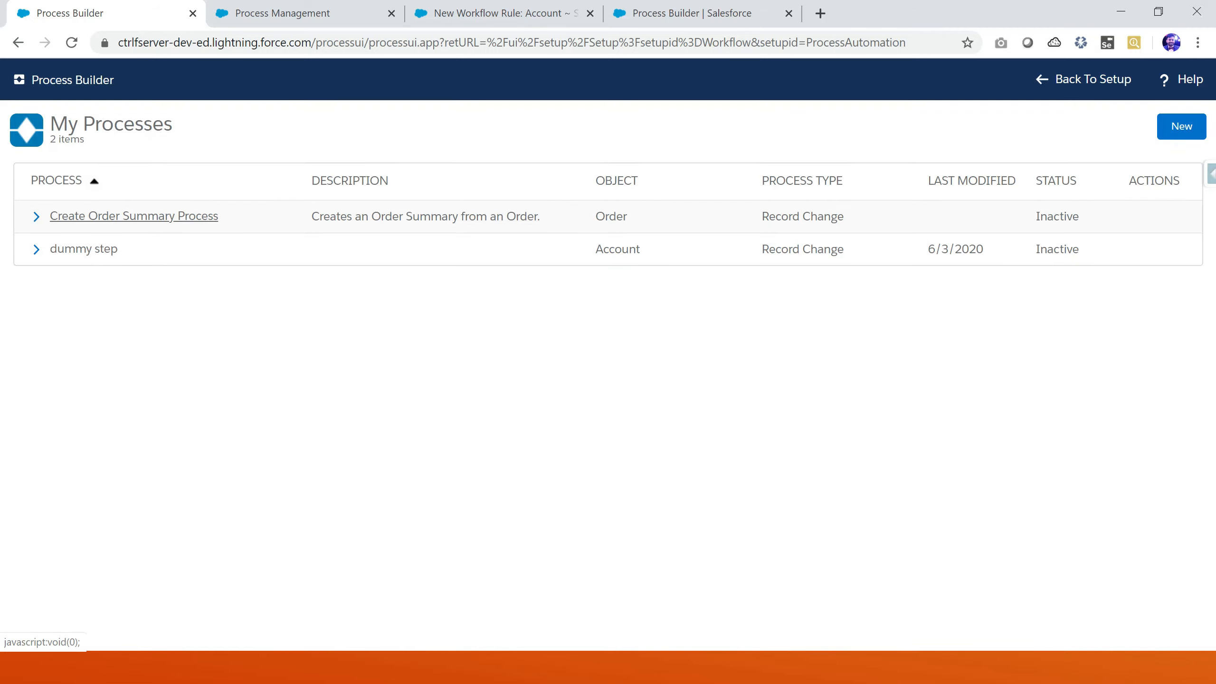
pyautogui.click(134, 216)
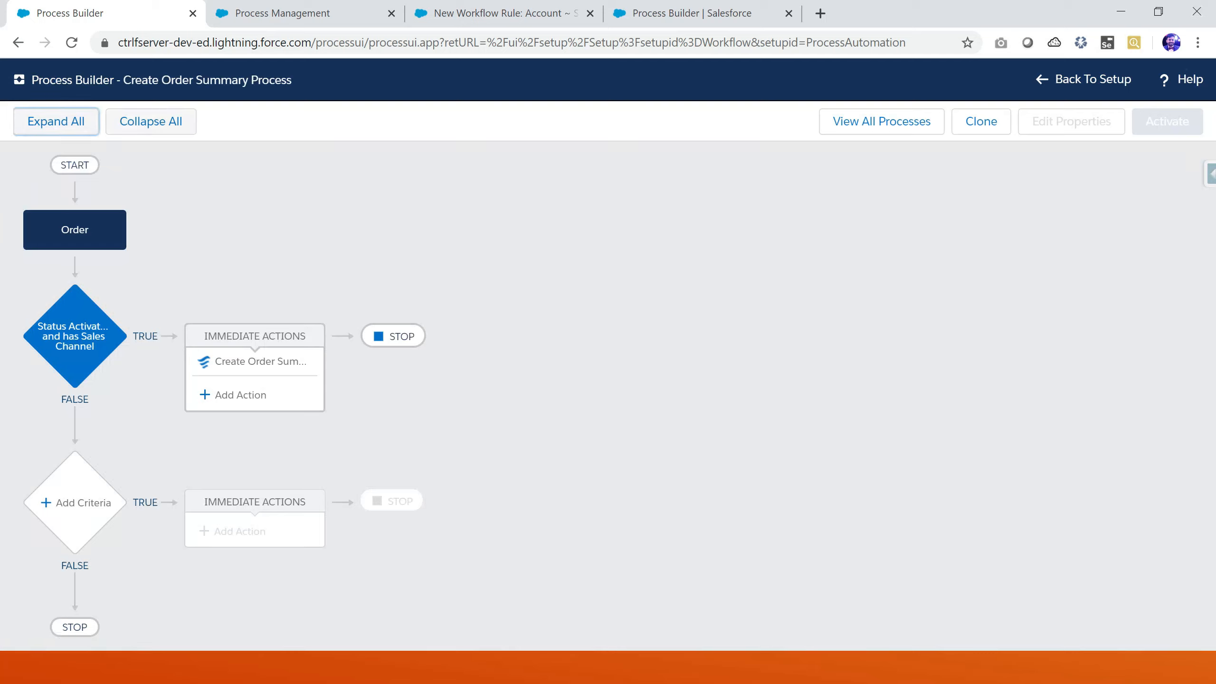
pyautogui.click(151, 121)
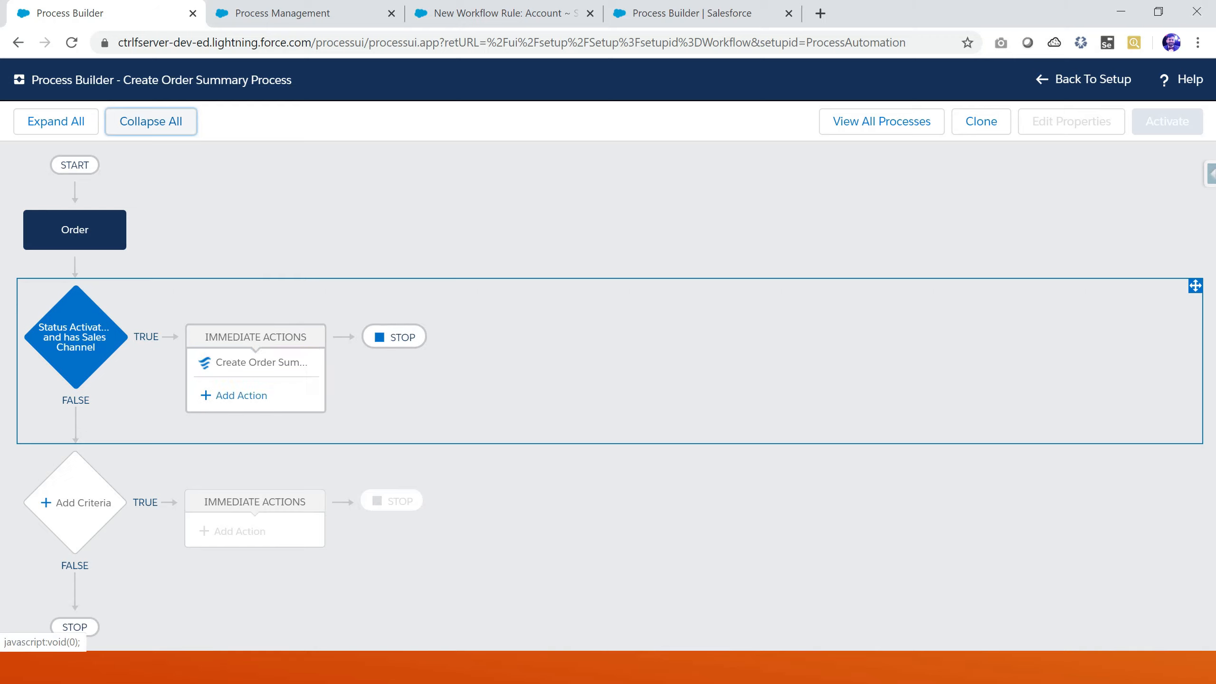
pyautogui.click(56, 121)
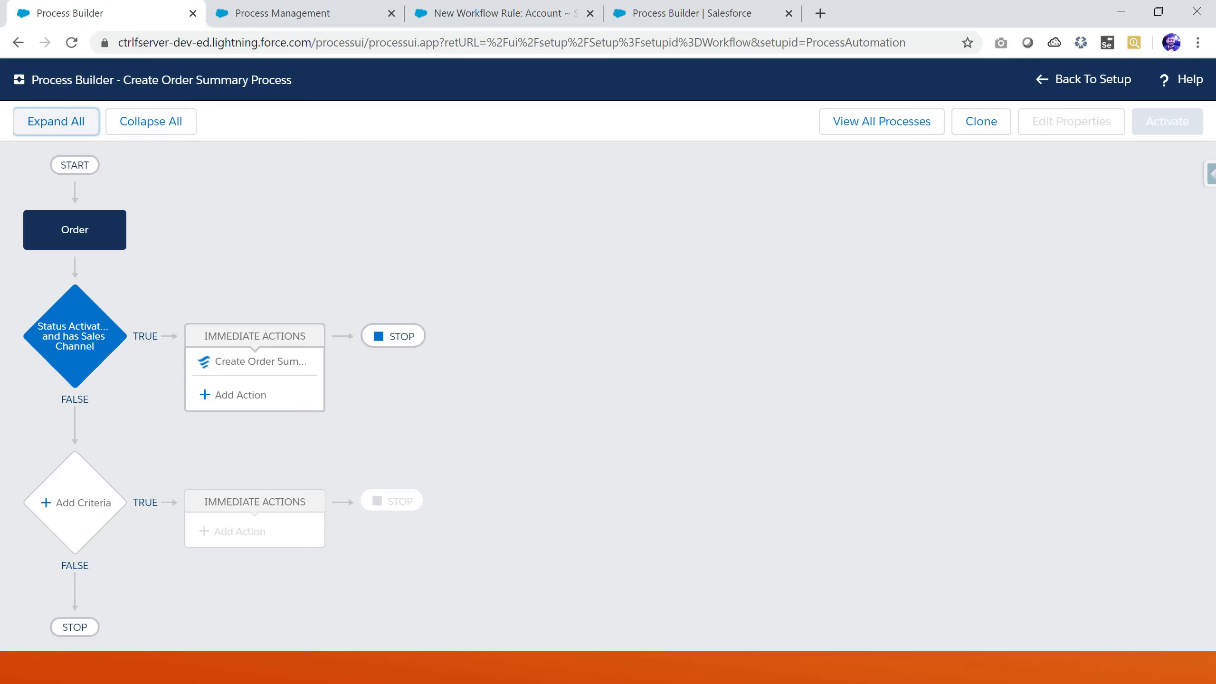
pyautogui.click(239, 394)
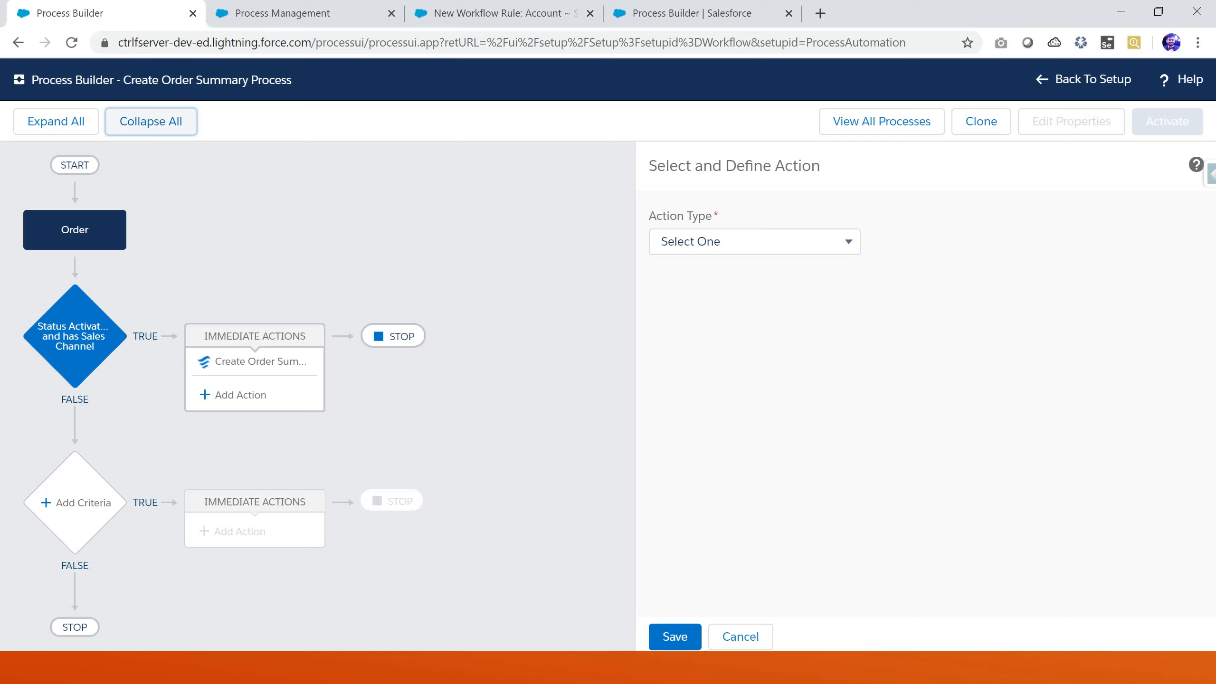
pyautogui.hotkey('alt', 'Tab')
pyautogui.click(740, 636)
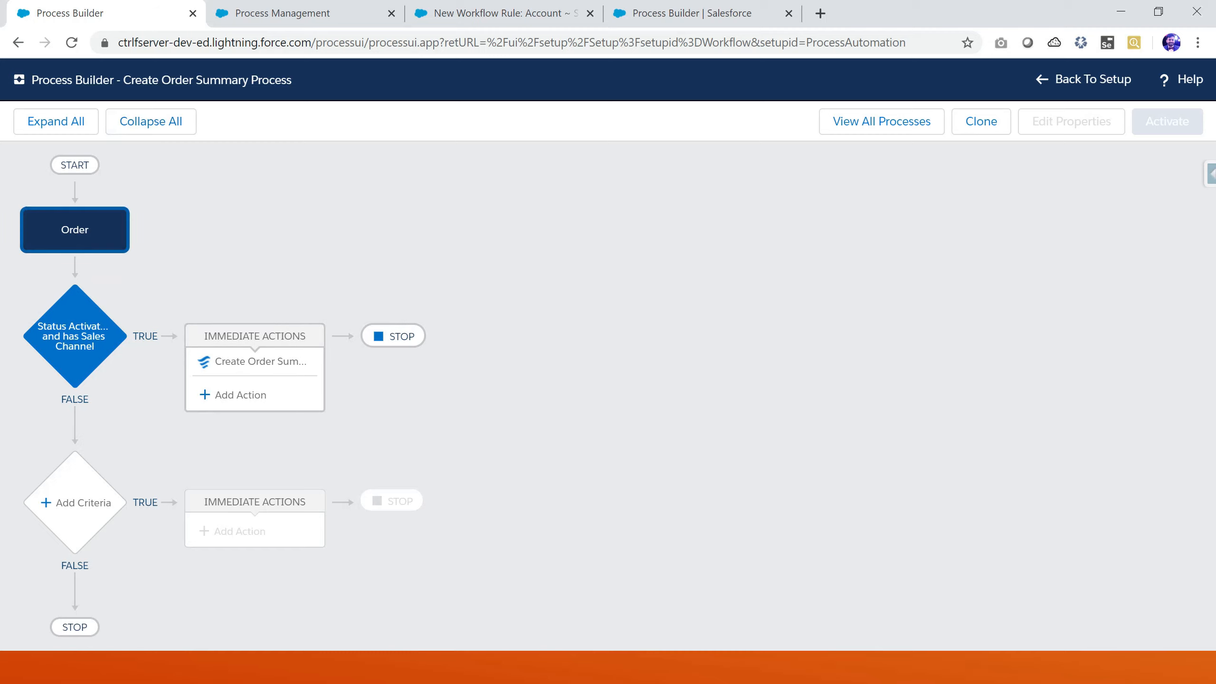
pyautogui.hotkey('alt', 'Tab')
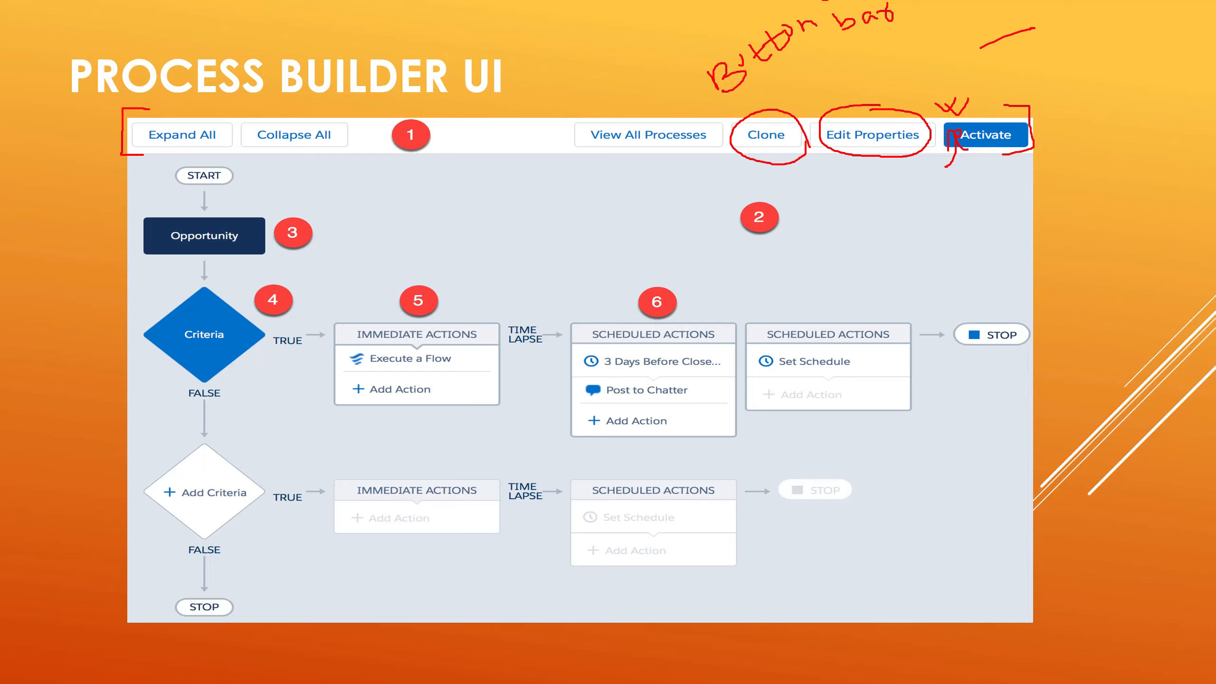
pyautogui.moveTo(241, 176)
pyautogui.mouseDown()
pyautogui.moveTo(211, 155)
pyautogui.moveTo(170, 193)
pyautogui.moveTo(246, 181)
pyautogui.mouseUp()
pyautogui.hotkey('alt', 'Tab')
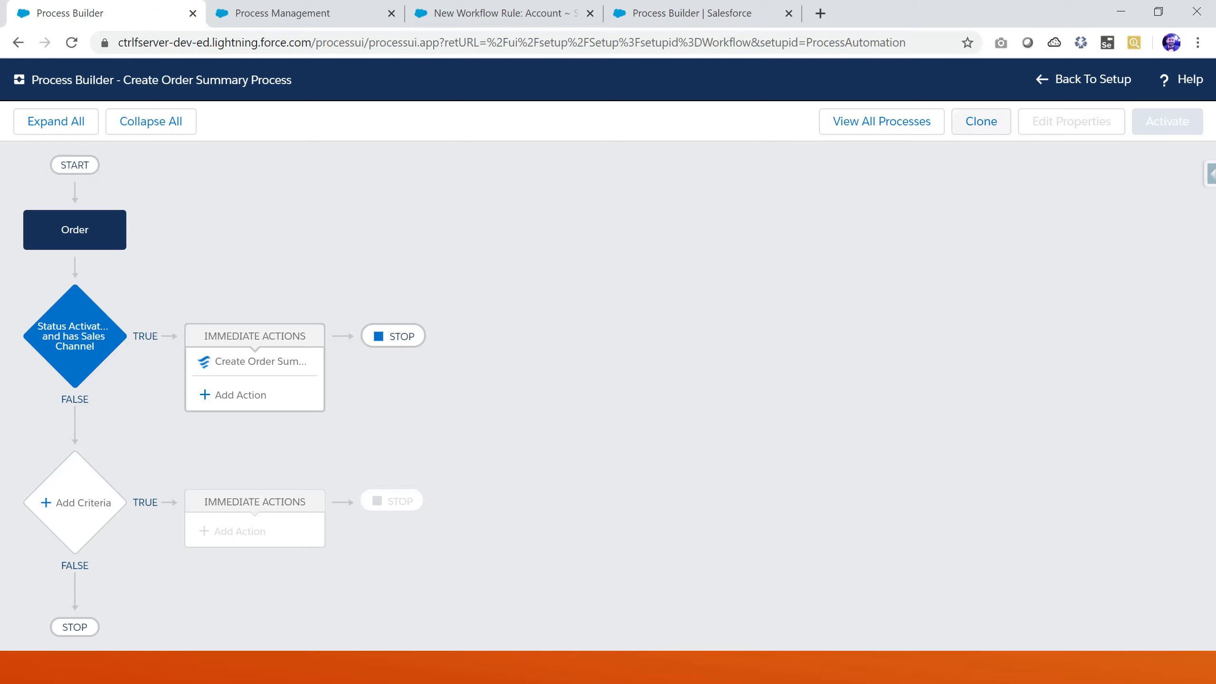
# Reopen the dummy step process and inspect the start settings of its Account object node
pyautogui.click(881, 122)
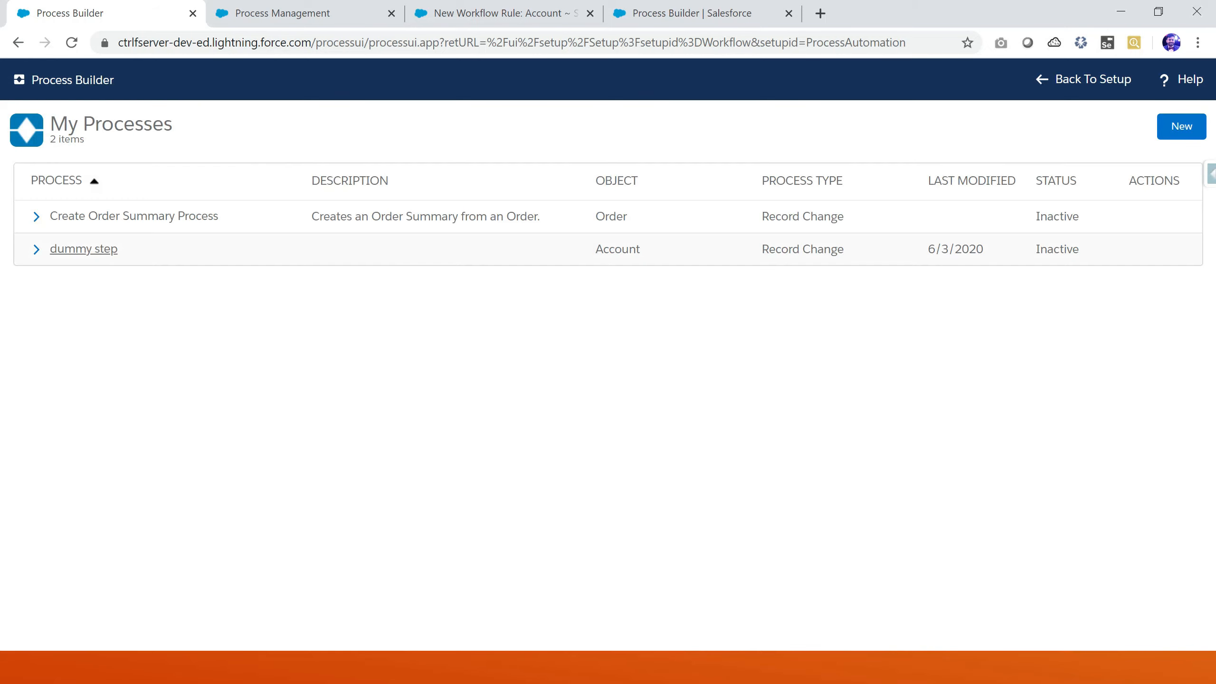
pyautogui.click(84, 248)
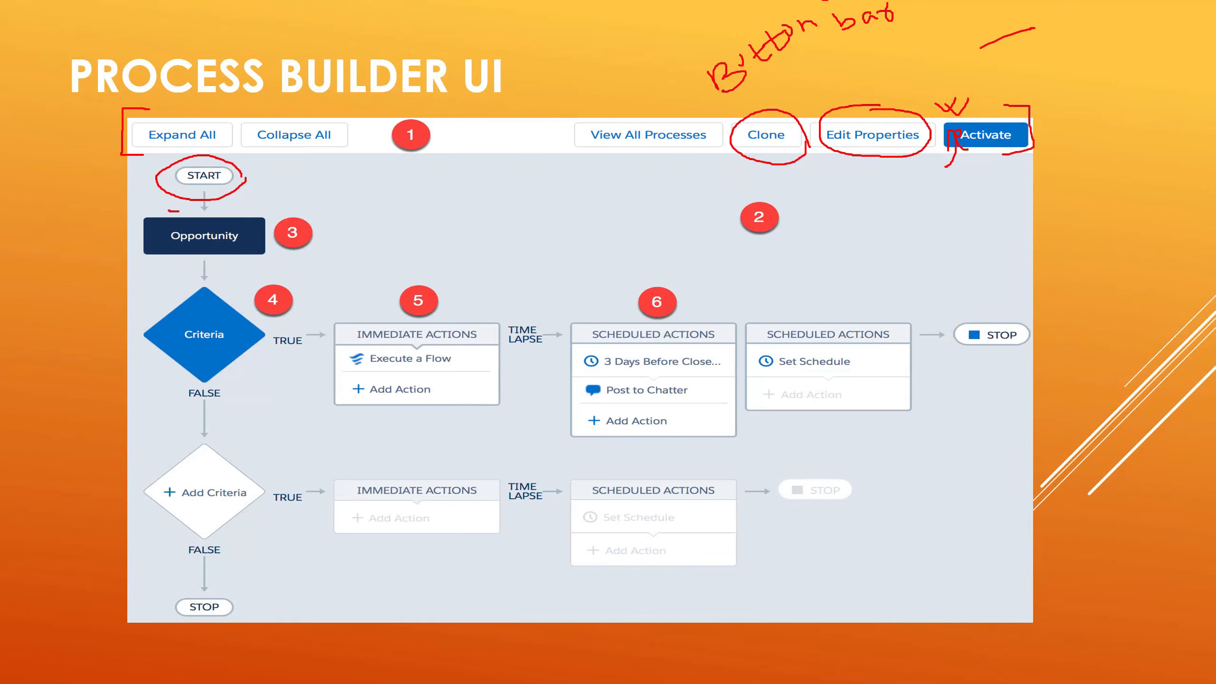
pyautogui.moveTo(168, 210)
pyautogui.mouseDown()
pyautogui.moveTo(140, 214)
pyautogui.moveTo(141, 274)
pyautogui.moveTo(327, 254)
pyautogui.moveTo(333, 209)
pyautogui.moveTo(192, 211)
pyautogui.mouseUp()
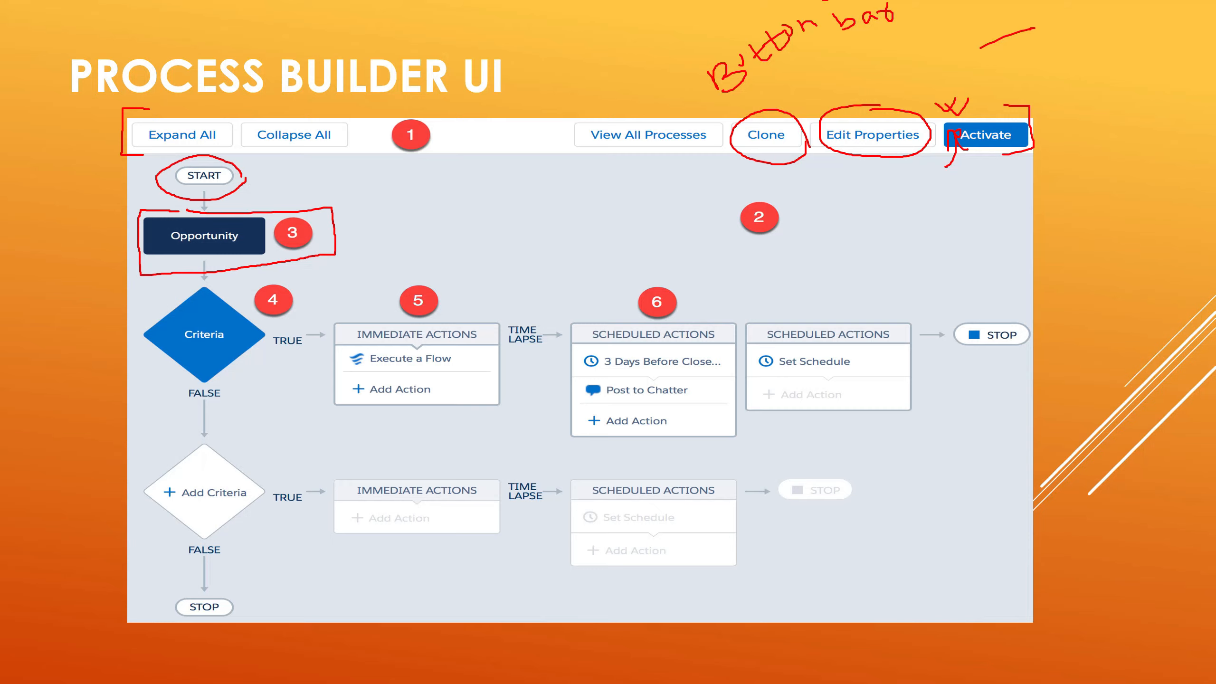
pyautogui.hotkey('alt', 'Tab')
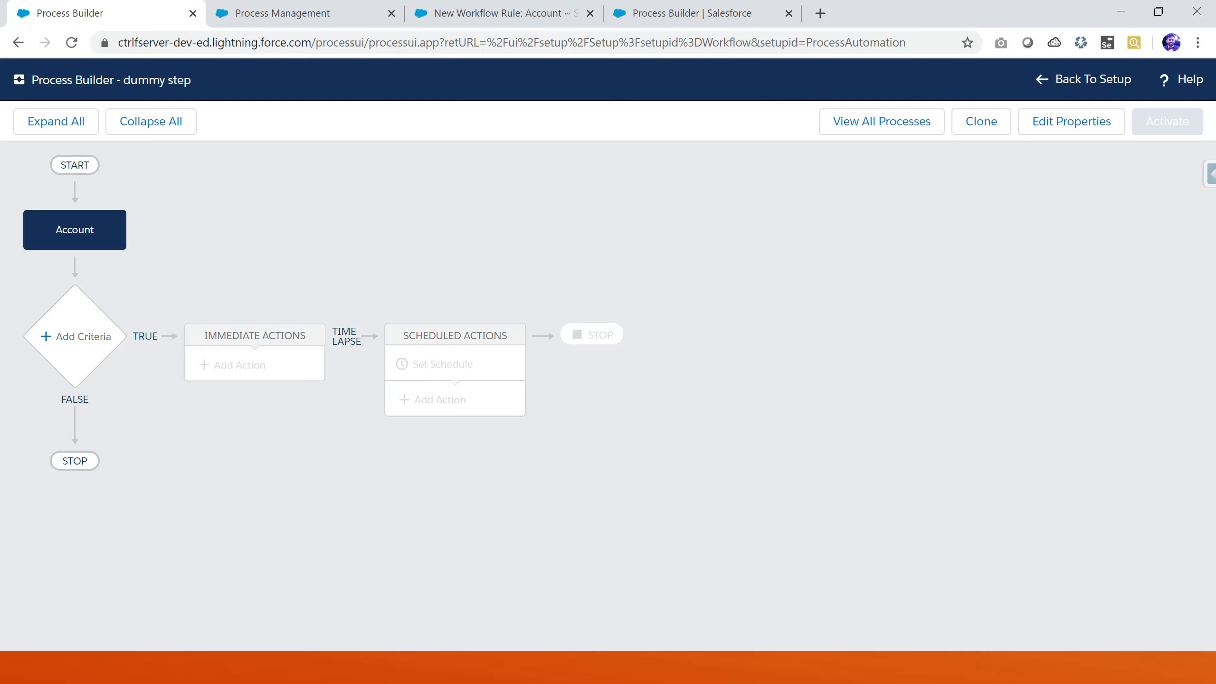
pyautogui.click(75, 230)
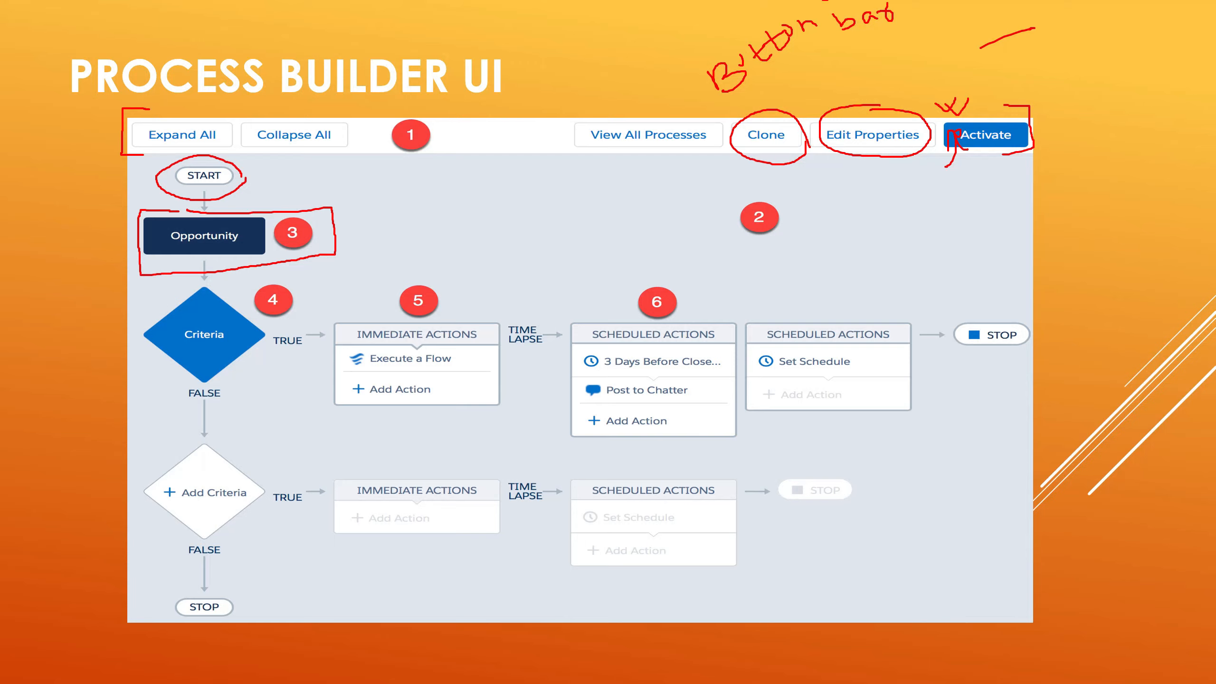
pyautogui.moveTo(228, 288)
pyautogui.mouseDown()
pyautogui.moveTo(176, 277)
pyautogui.moveTo(150, 350)
pyautogui.moveTo(200, 383)
pyautogui.moveTo(244, 362)
pyautogui.moveTo(244, 299)
pyautogui.moveTo(231, 284)
pyautogui.mouseUp()
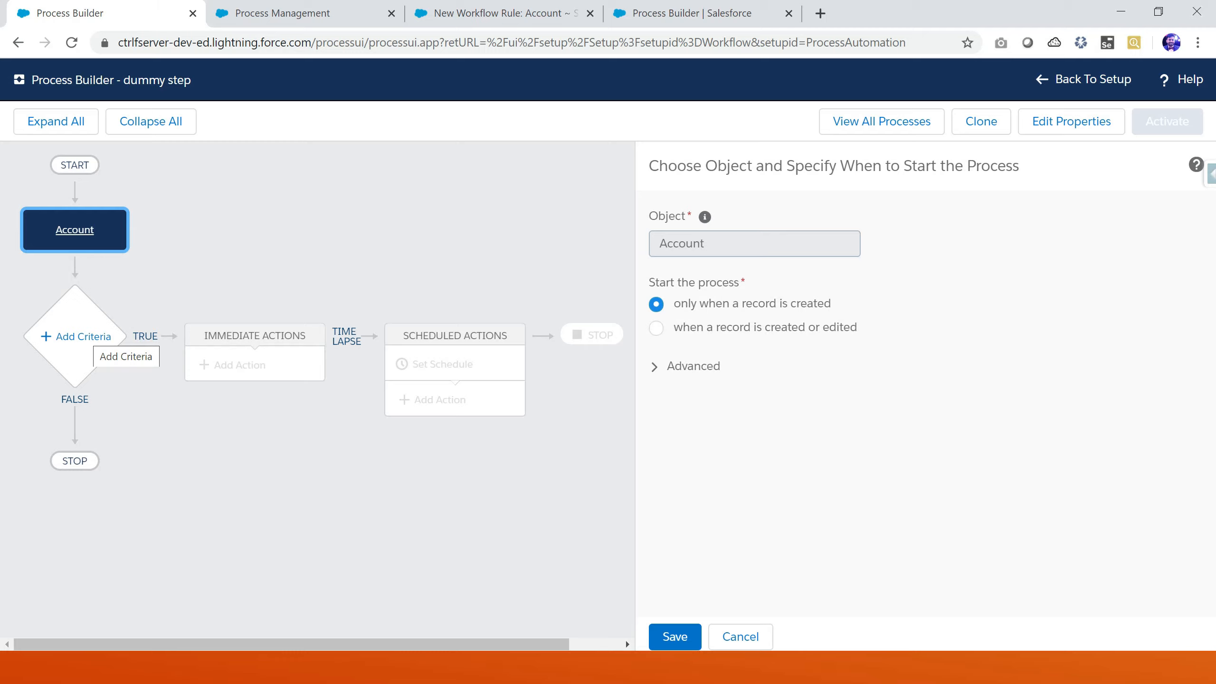
# Add a criteria node named no condition that uses No criteria—just execute the actions, and save it
pyautogui.click(85, 337)
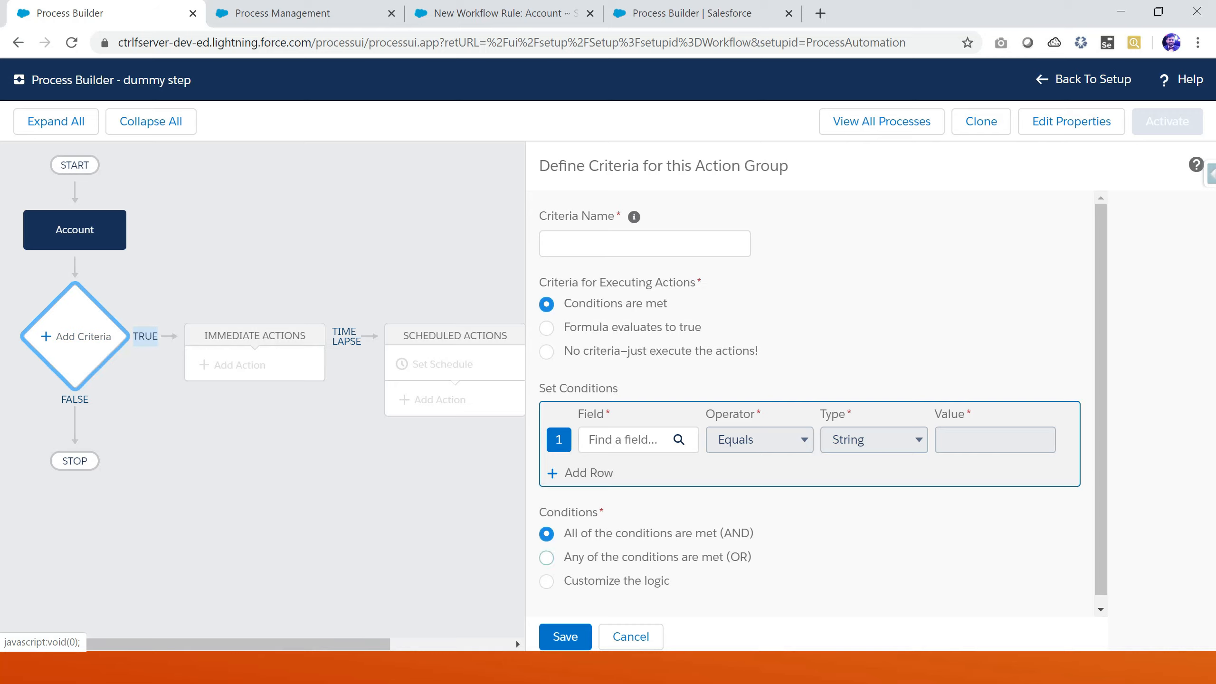
pyautogui.click(630, 636)
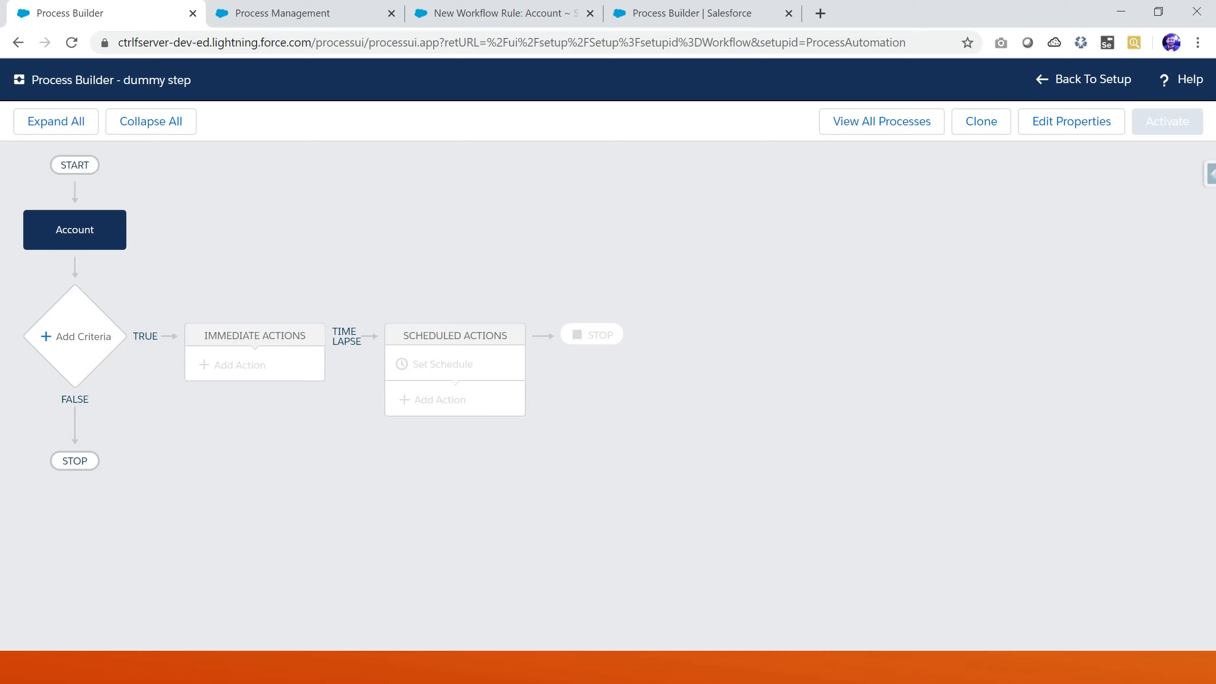
pyautogui.click(77, 336)
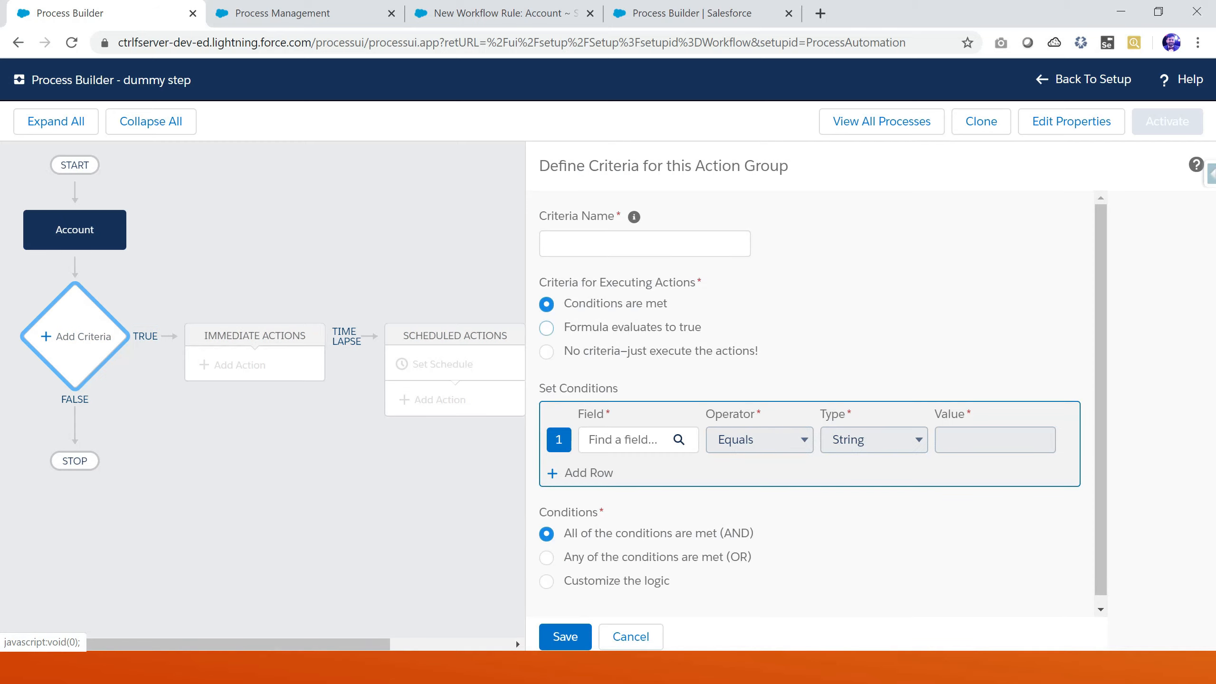
pyautogui.click(546, 351)
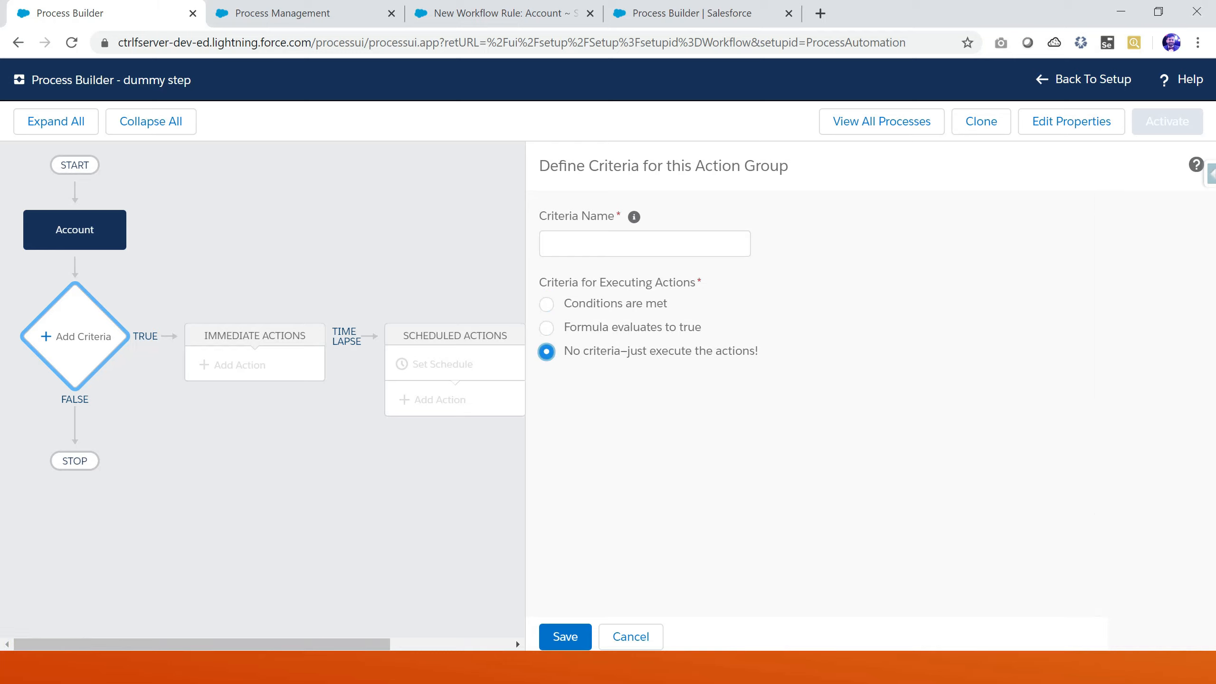
pyautogui.click(645, 244)
pyautogui.write('no condi')
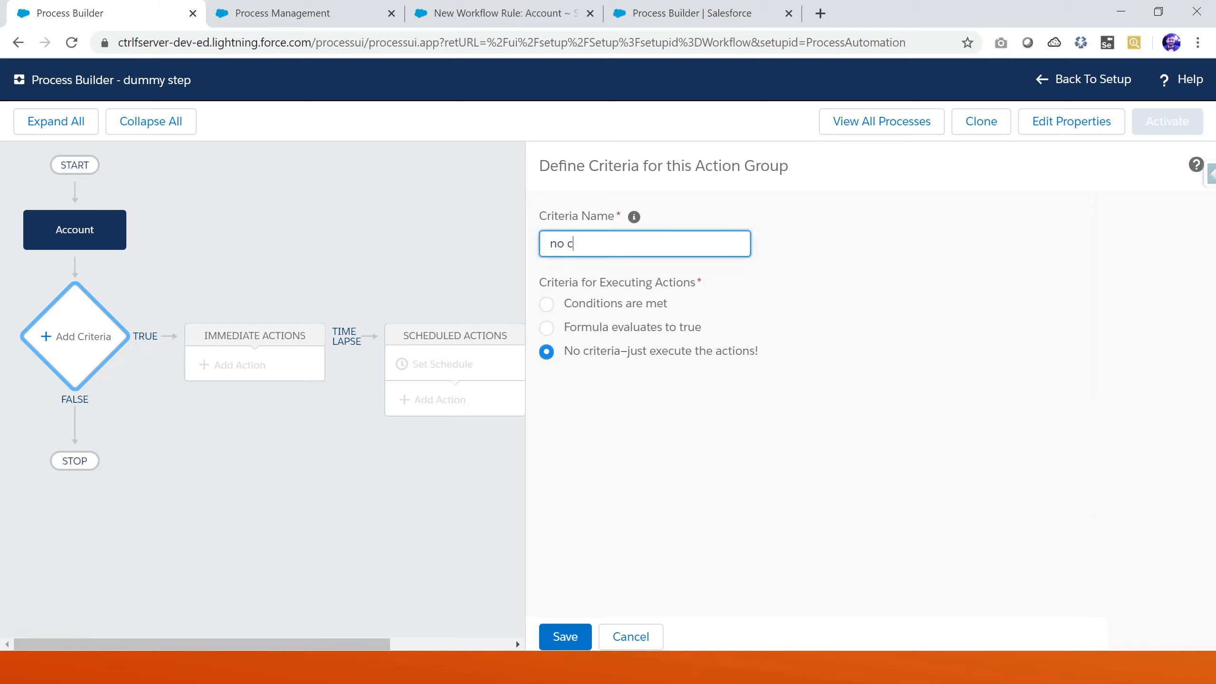
pyautogui.write('tion')
pyautogui.click(565, 637)
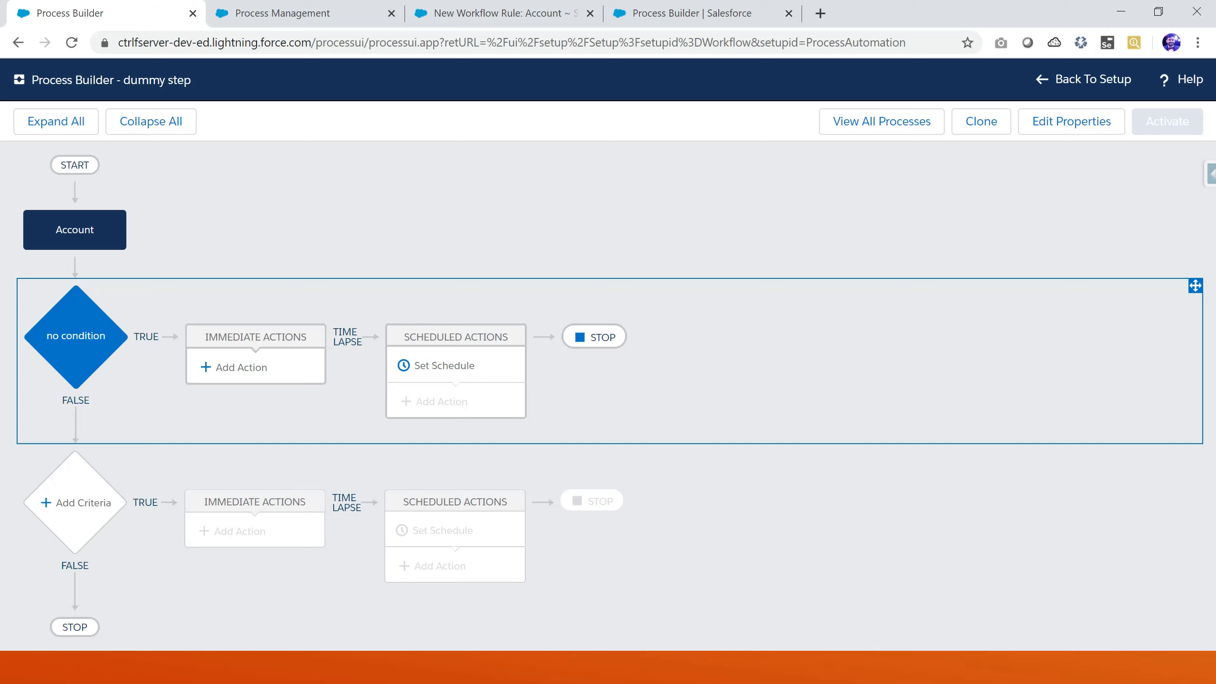
pyautogui.hotkey('alt', 'Tab')
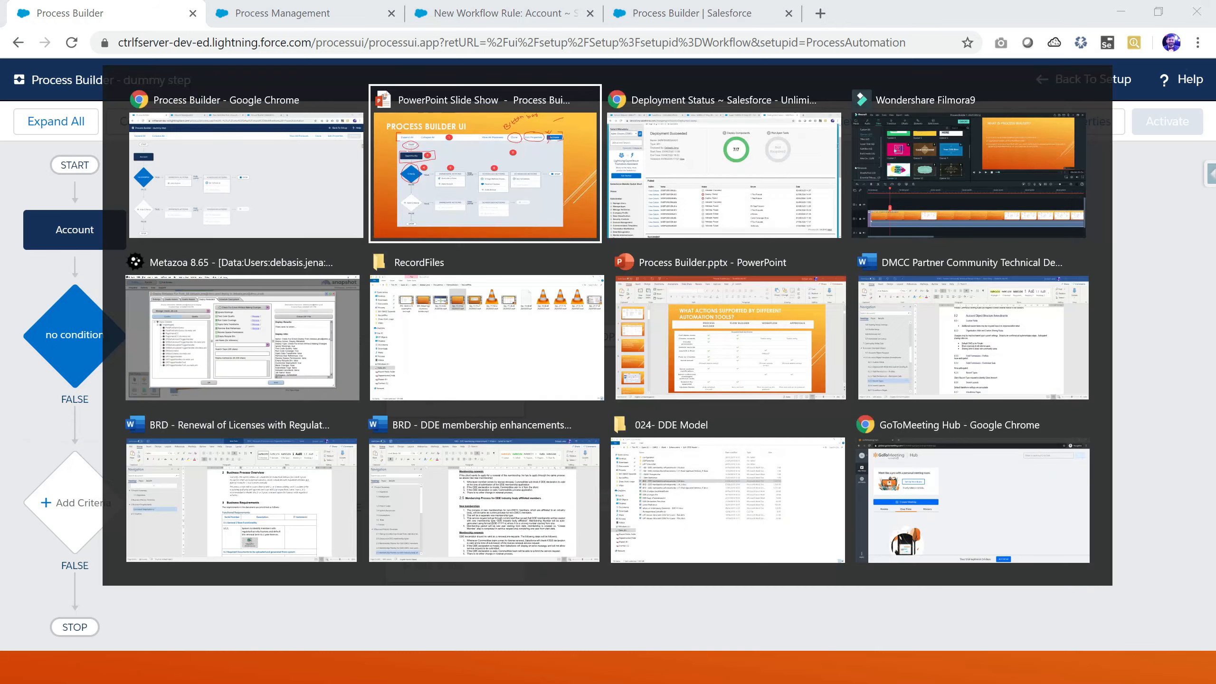
pyautogui.moveTo(476, 294)
pyautogui.mouseDown()
pyautogui.moveTo(373, 286)
pyautogui.moveTo(327, 351)
pyautogui.moveTo(391, 426)
pyautogui.moveTo(491, 412)
pyautogui.moveTo(507, 343)
pyautogui.moveTo(475, 293)
pyautogui.mouseUp()
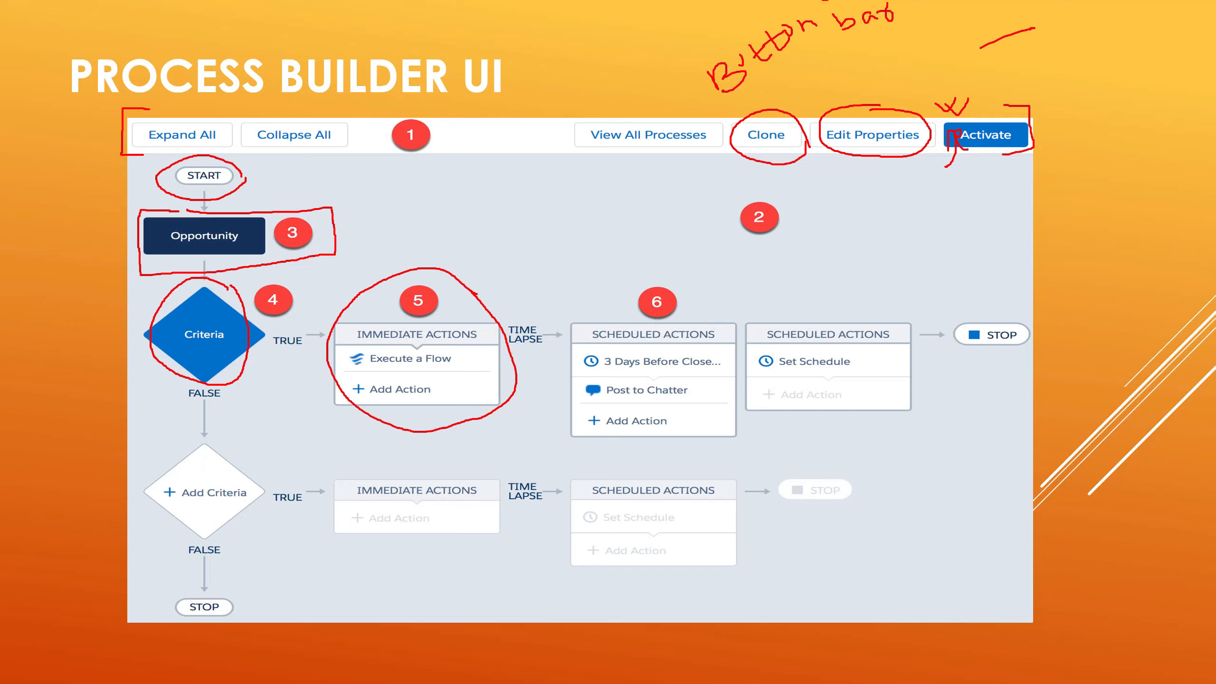
pyautogui.moveTo(423, 250); pyautogui.dragTo(445, 249)
pyautogui.moveTo(747, 316)
pyautogui.mouseDown()
pyautogui.moveTo(669, 259)
pyautogui.moveTo(563, 311)
pyautogui.moveTo(555, 420)
pyautogui.moveTo(644, 457)
pyautogui.moveTo(749, 436)
pyautogui.mouseUp()
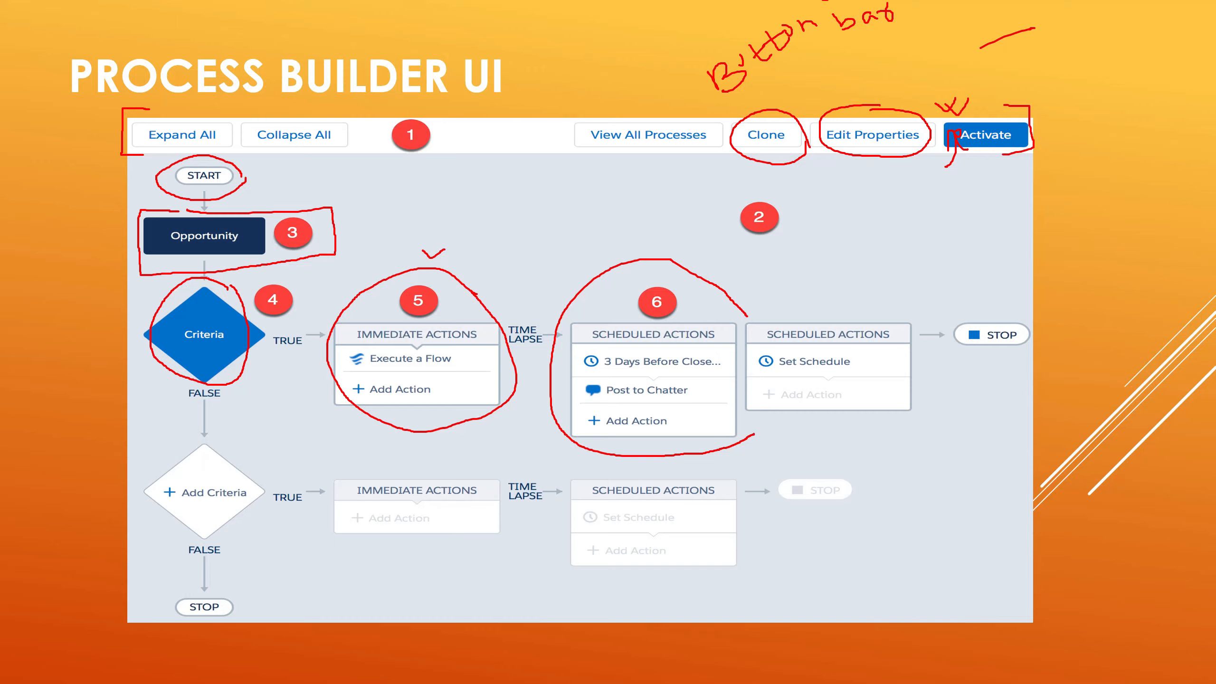
pyautogui.moveTo(718, 280); pyautogui.dragTo(732, 272)
pyautogui.moveTo(784, 298)
pyautogui.mouseDown()
pyautogui.moveTo(811, 305)
pyautogui.moveTo(797, 296)
pyautogui.moveTo(782, 316)
pyautogui.moveTo(789, 304)
pyautogui.mouseUp()
pyautogui.hotkey('alt', 'Tab')
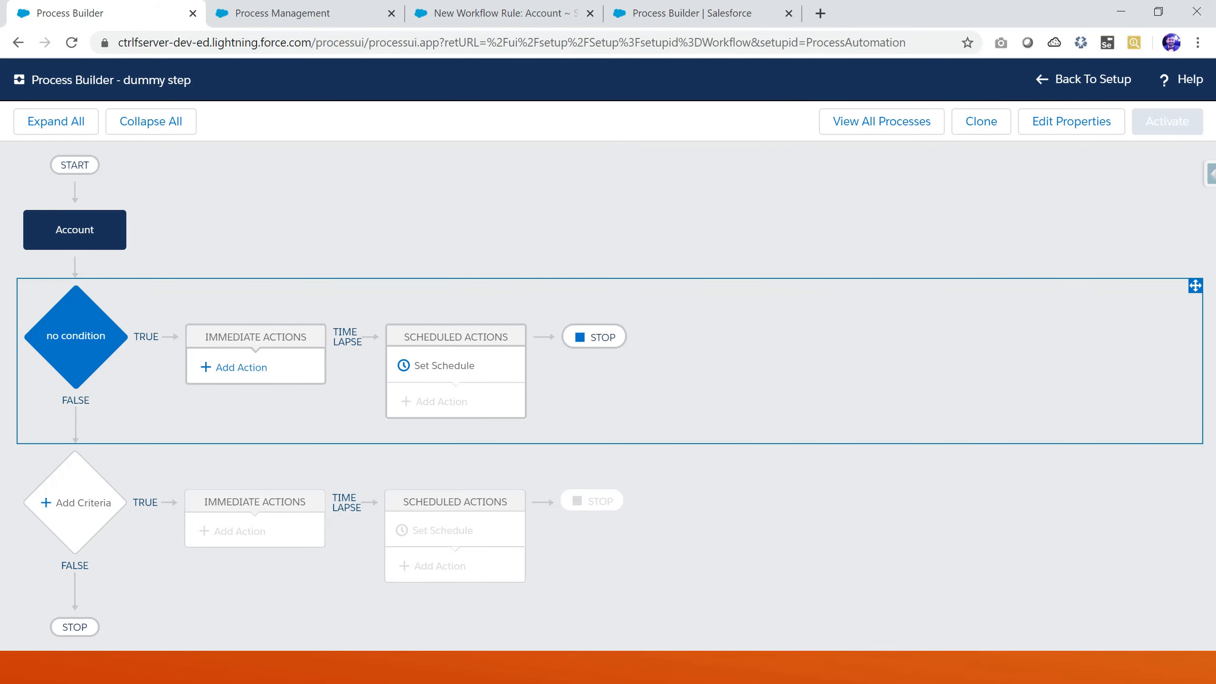
# Explore the action types for a new immediate action on the no condition criteria and the schedule settings, cancelling both panels
pyautogui.click(239, 366)
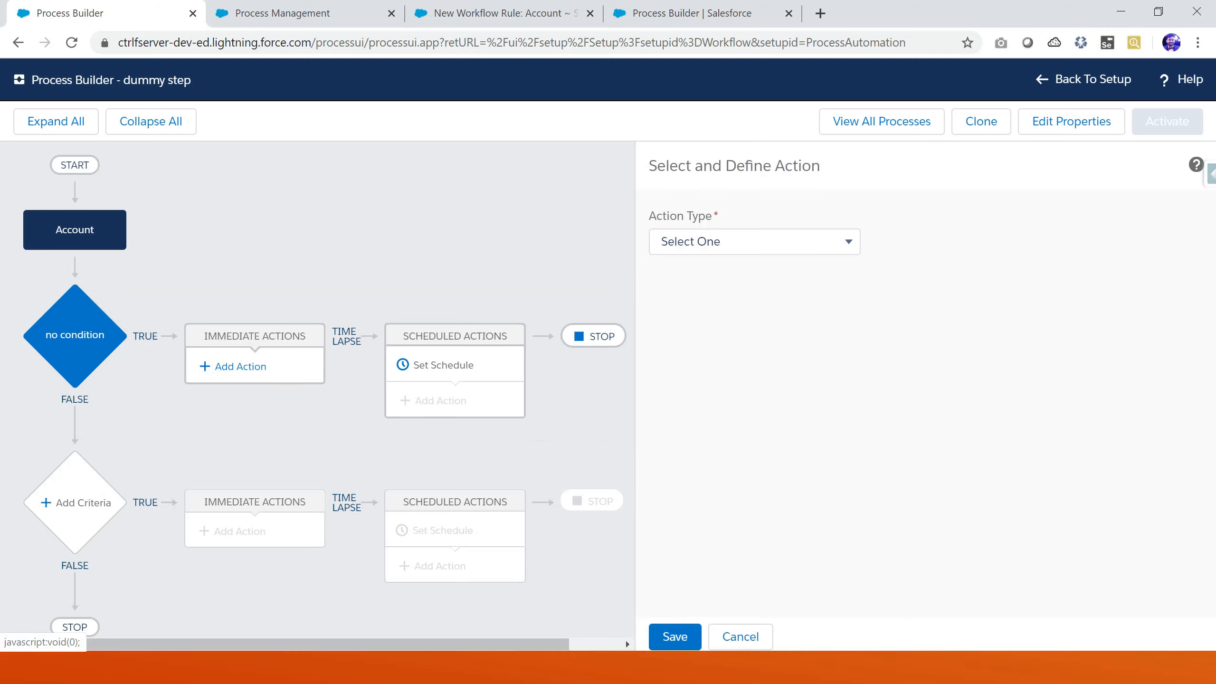
pyautogui.click(754, 242)
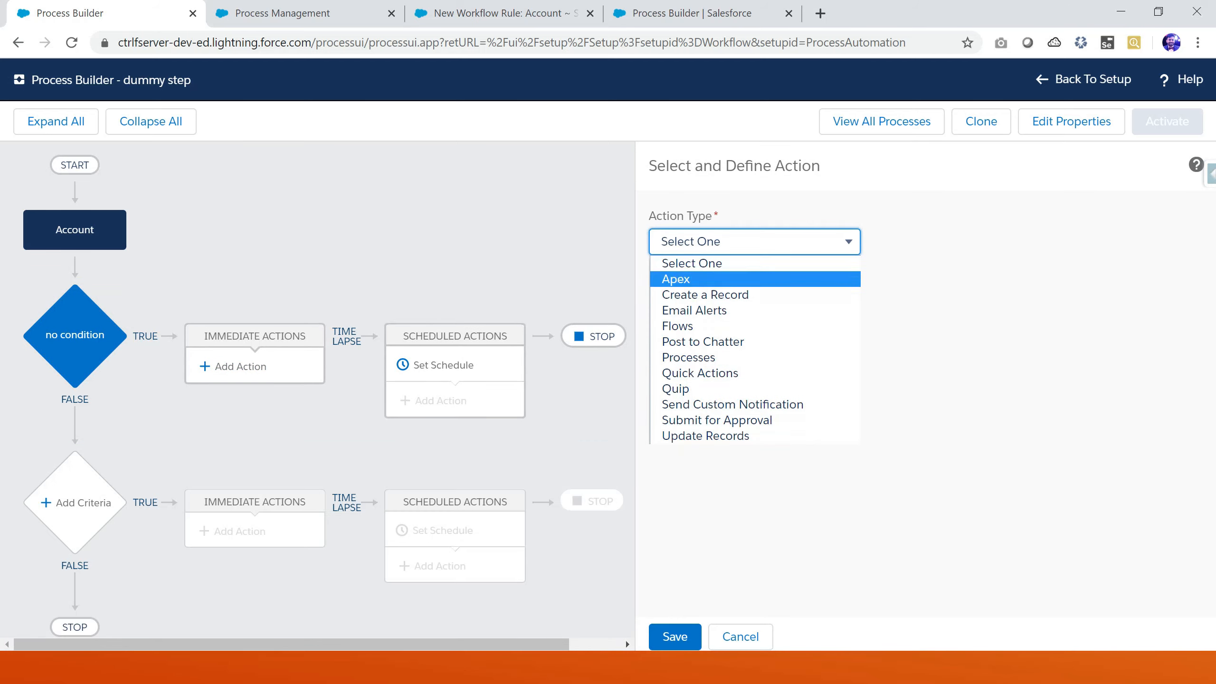
pyautogui.press('p')
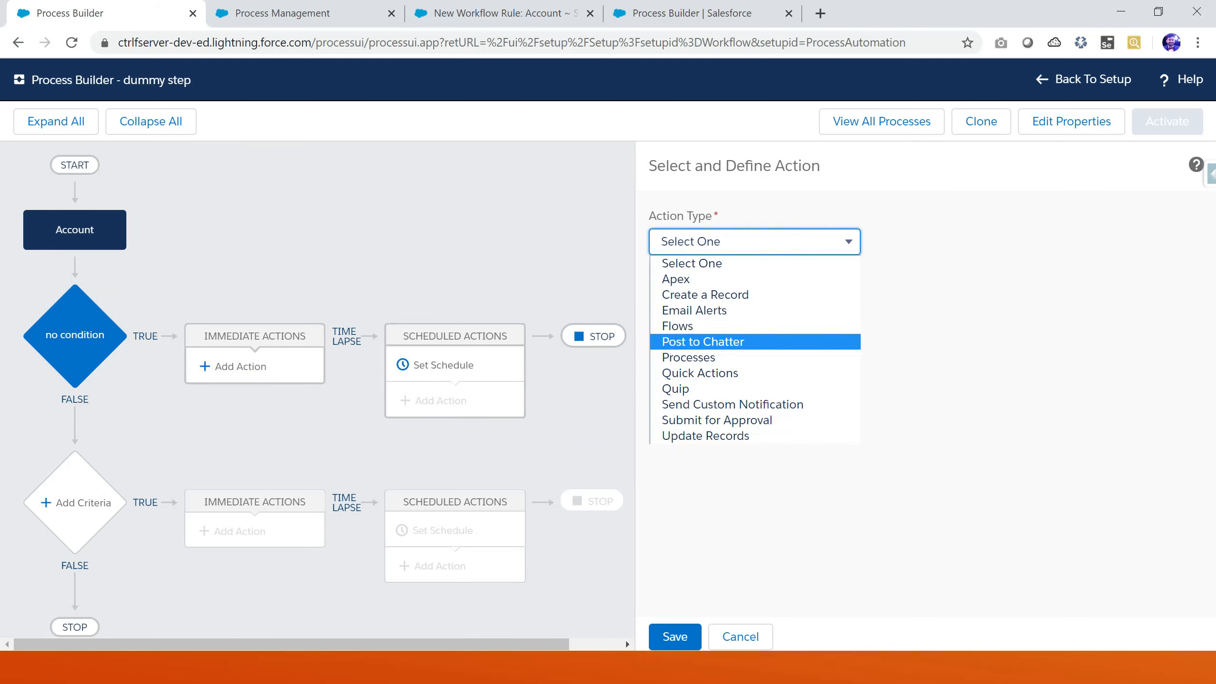
pyautogui.click(938, 287)
pyautogui.click(754, 241)
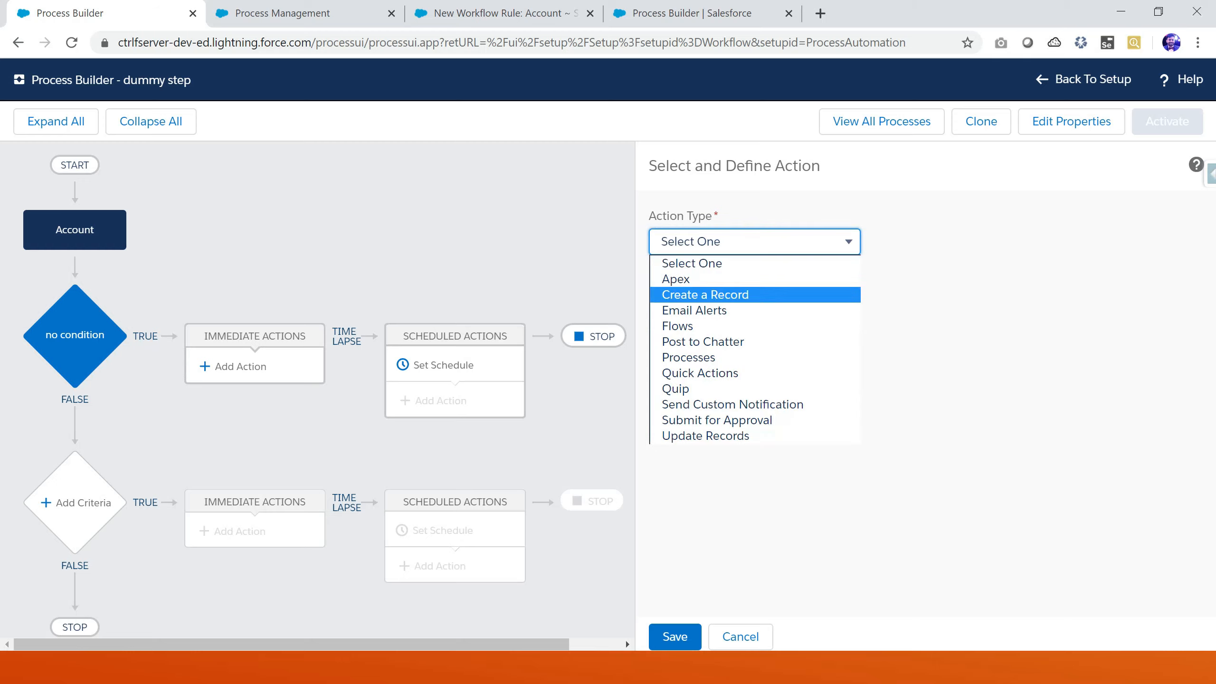
pyautogui.click(706, 294)
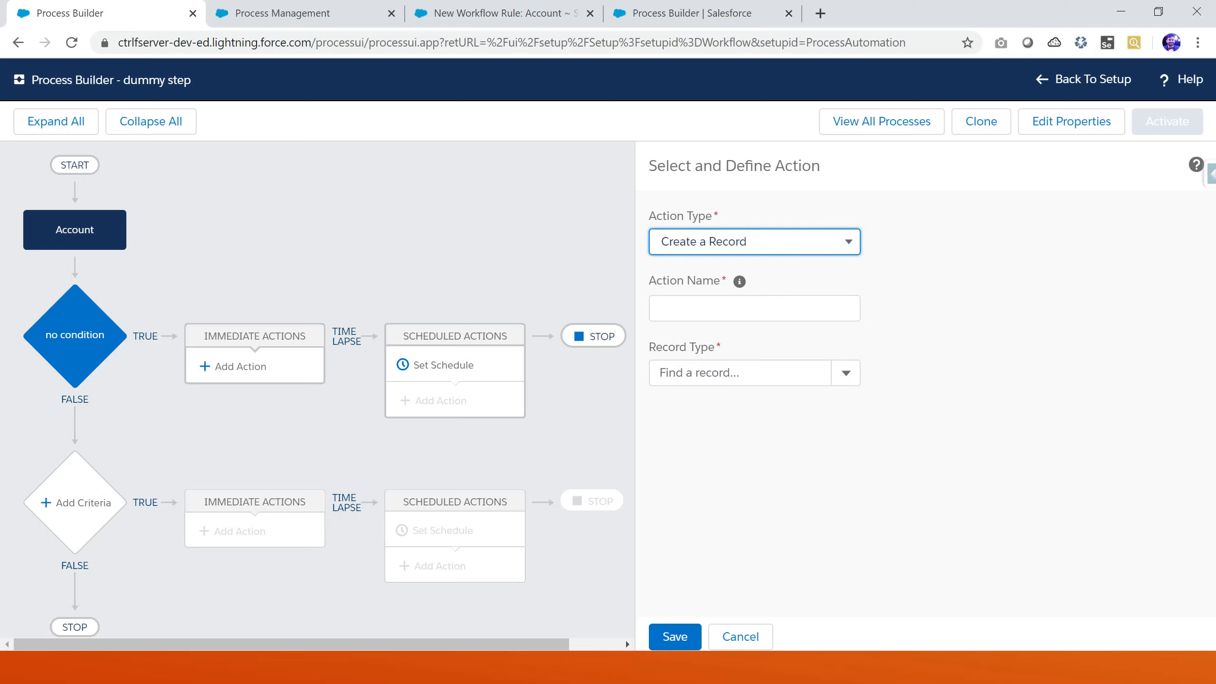
pyautogui.click(739, 637)
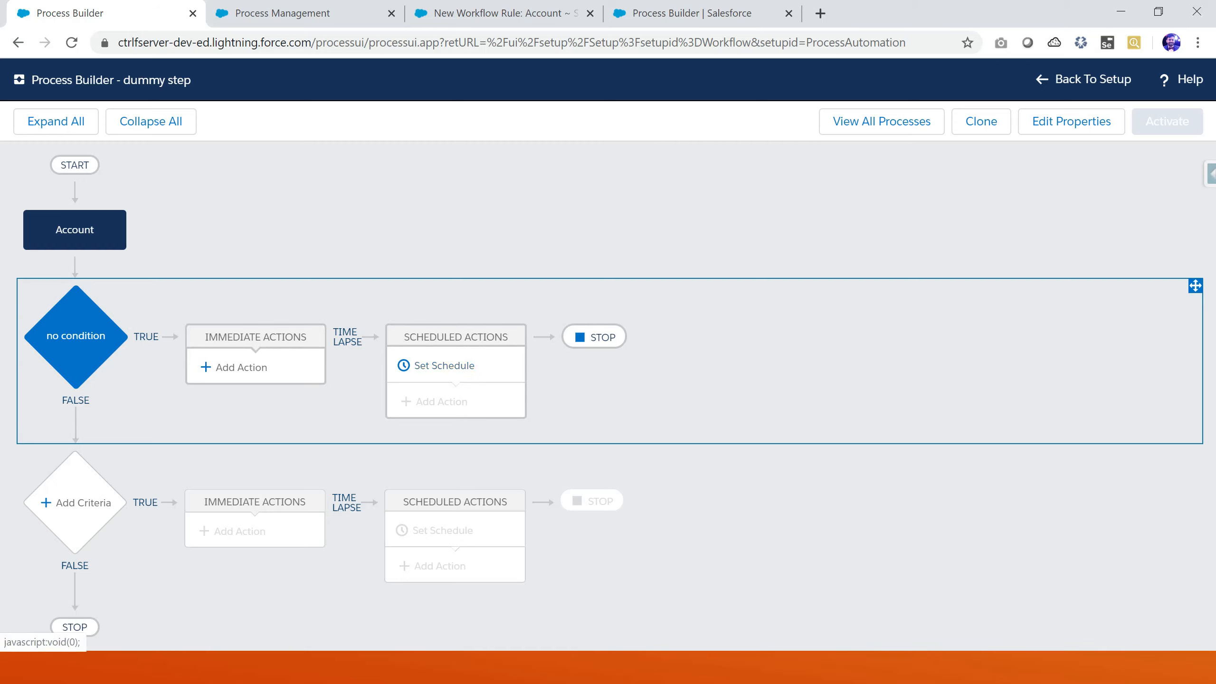
pyautogui.click(444, 365)
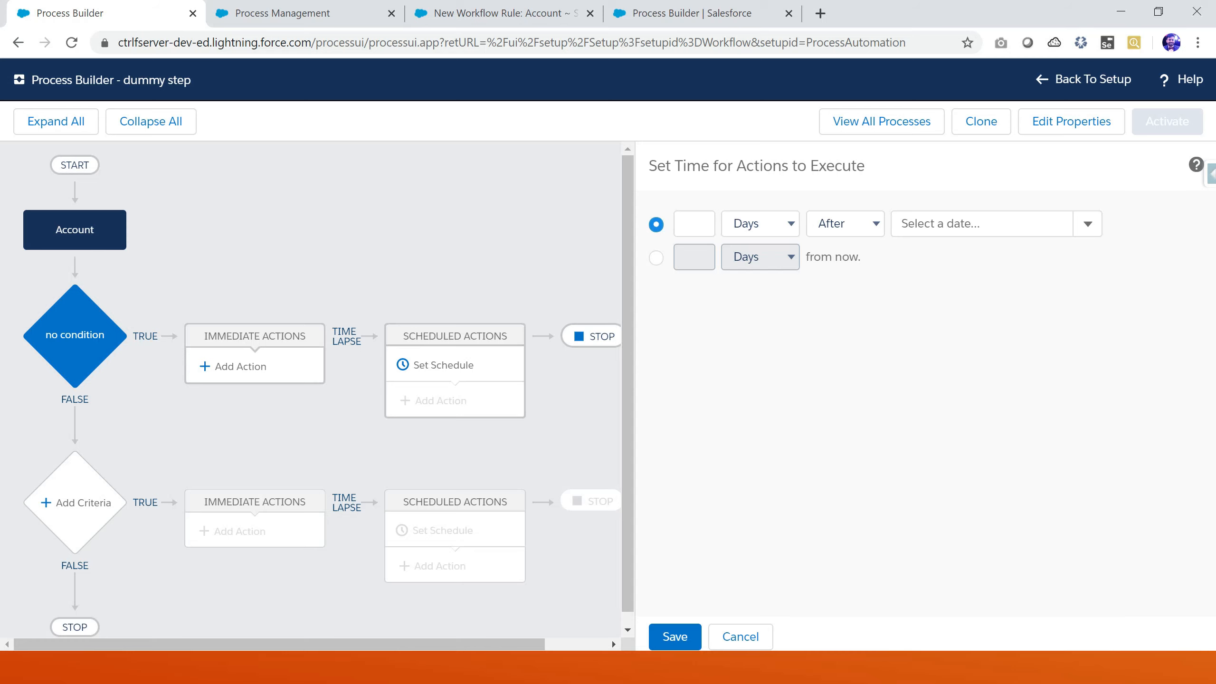
pyautogui.click(740, 636)
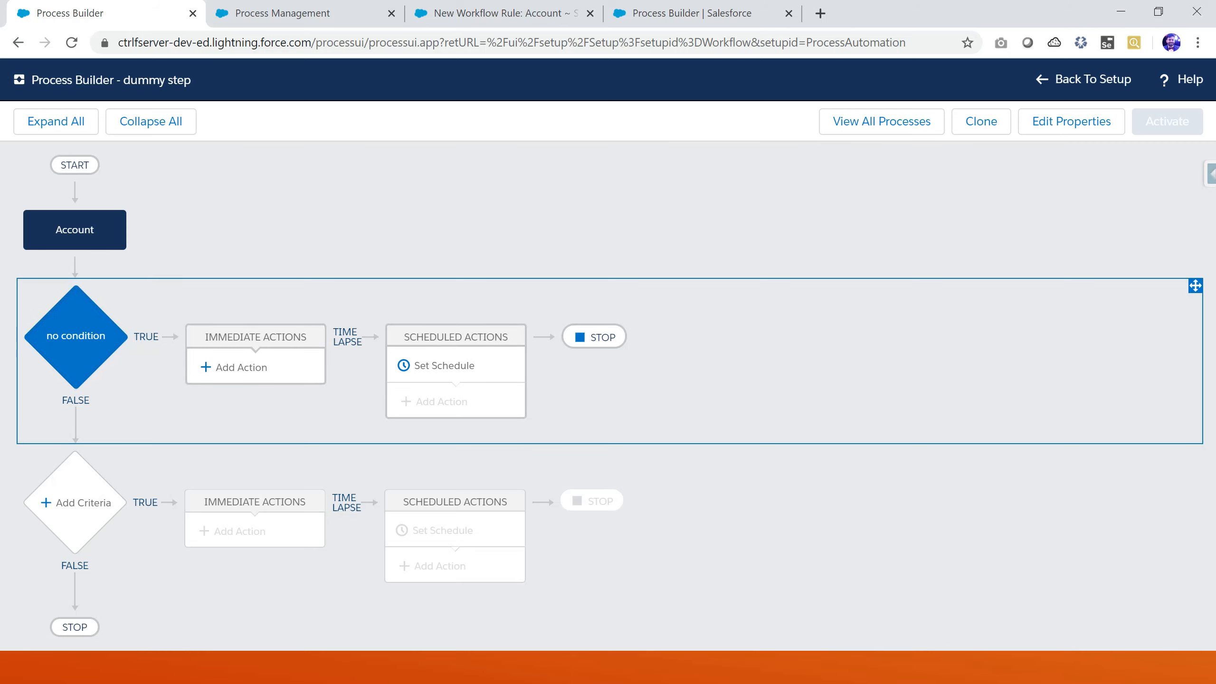
pyautogui.hotkey('alt', 'Tab')
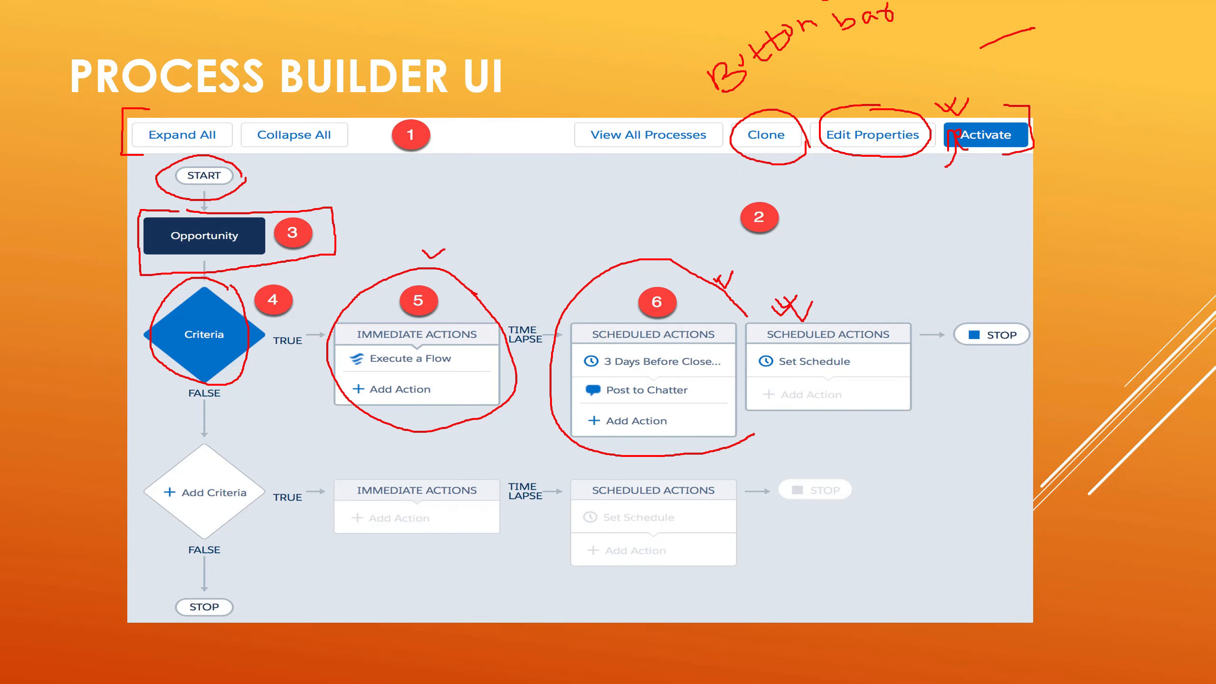
pyautogui.moveTo(1038, 330)
pyautogui.mouseDown()
pyautogui.moveTo(1024, 315)
pyautogui.moveTo(946, 345)
pyautogui.moveTo(1021, 366)
pyautogui.moveTo(1023, 341)
pyautogui.mouseUp()
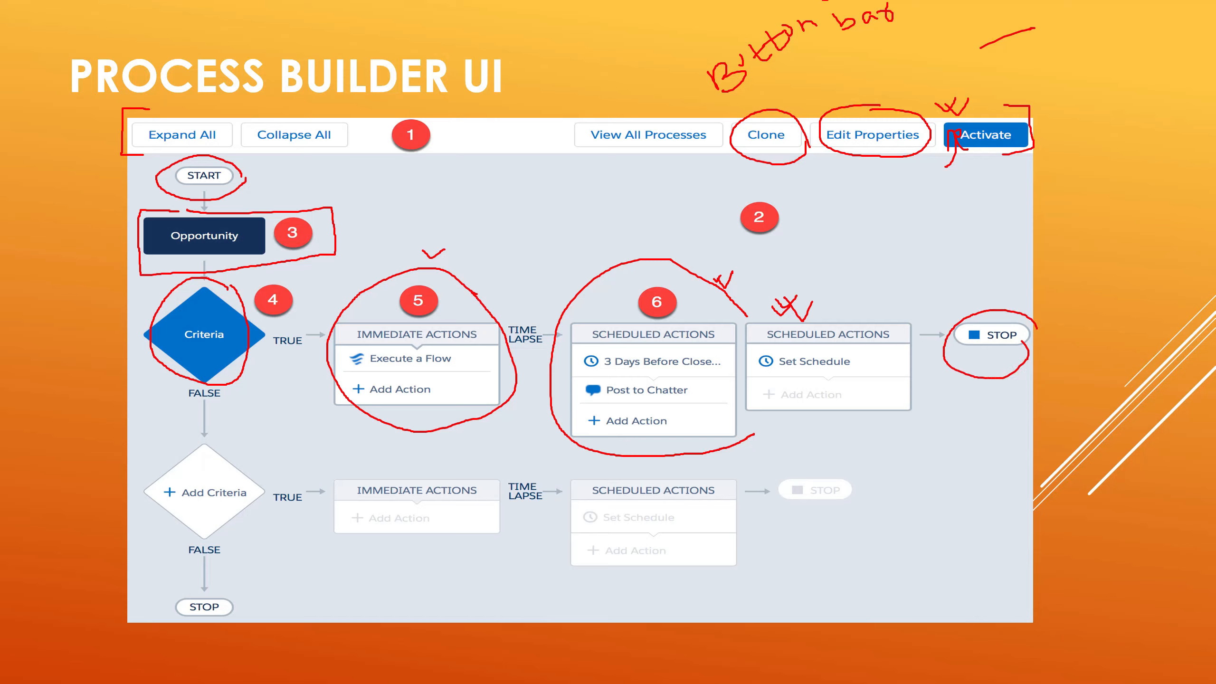
pyautogui.moveTo(278, 189); pyautogui.dragTo(250, 218)
pyautogui.moveTo(224, 308); pyautogui.dragTo(238, 294)
pyautogui.moveTo(331, 290); pyautogui.dragTo(376, 281)
pyautogui.moveTo(580, 273)
pyautogui.mouseDown()
pyautogui.moveTo(606, 304)
pyautogui.moveTo(628, 274)
pyautogui.mouseUp()
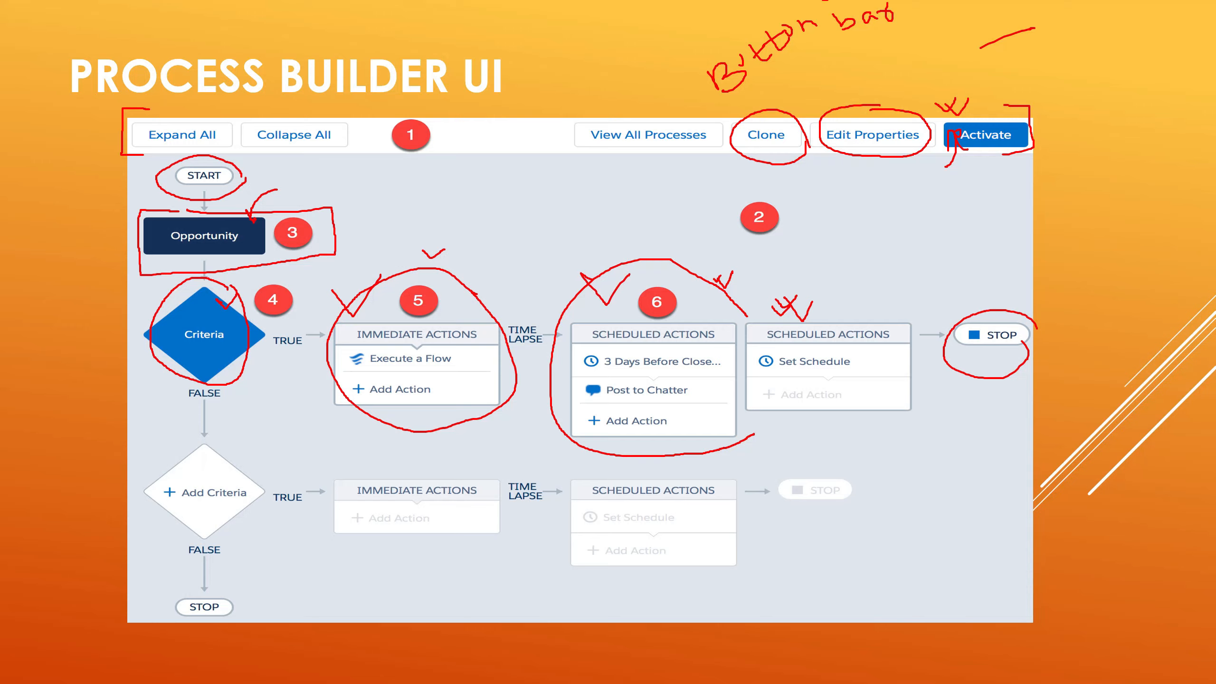
pyautogui.moveTo(953, 296)
pyautogui.mouseDown()
pyautogui.moveTo(967, 317)
pyautogui.moveTo(986, 287)
pyautogui.mouseUp()
pyautogui.moveTo(136, 358)
pyautogui.mouseDown()
pyautogui.moveTo(163, 348)
pyautogui.moveTo(143, 367)
pyautogui.mouseUp()
pyautogui.moveTo(144, 367); pyautogui.dragTo(160, 343)
pyautogui.moveTo(242, 445)
pyautogui.mouseDown()
pyautogui.moveTo(217, 432)
pyautogui.moveTo(158, 457)
pyautogui.moveTo(151, 502)
pyautogui.moveTo(207, 522)
pyautogui.moveTo(256, 506)
pyautogui.moveTo(243, 444)
pyautogui.mouseUp()
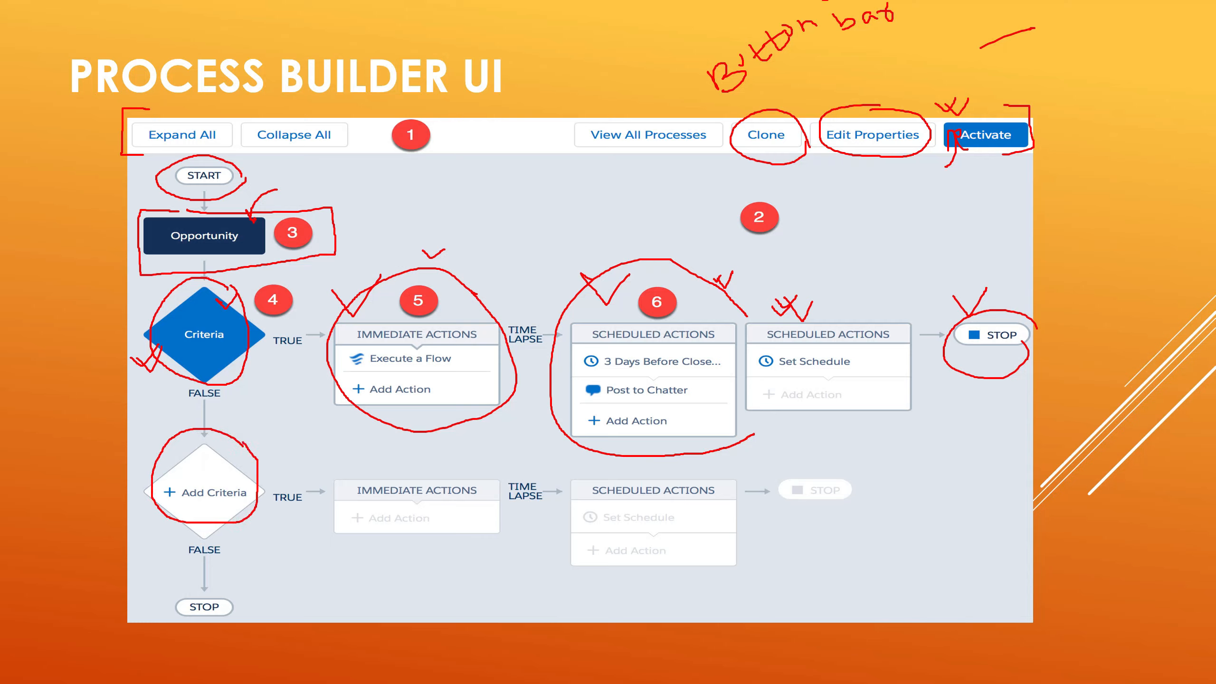